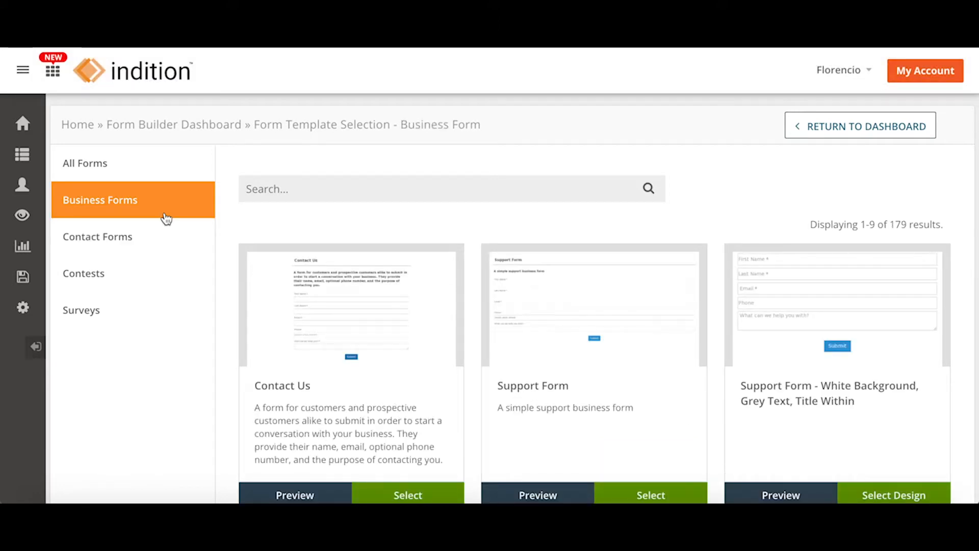
Browse the Contact Forms, Contests and Surveys template categories, ending back on Contact Forms.
click(146, 240)
click(114, 289)
click(113, 310)
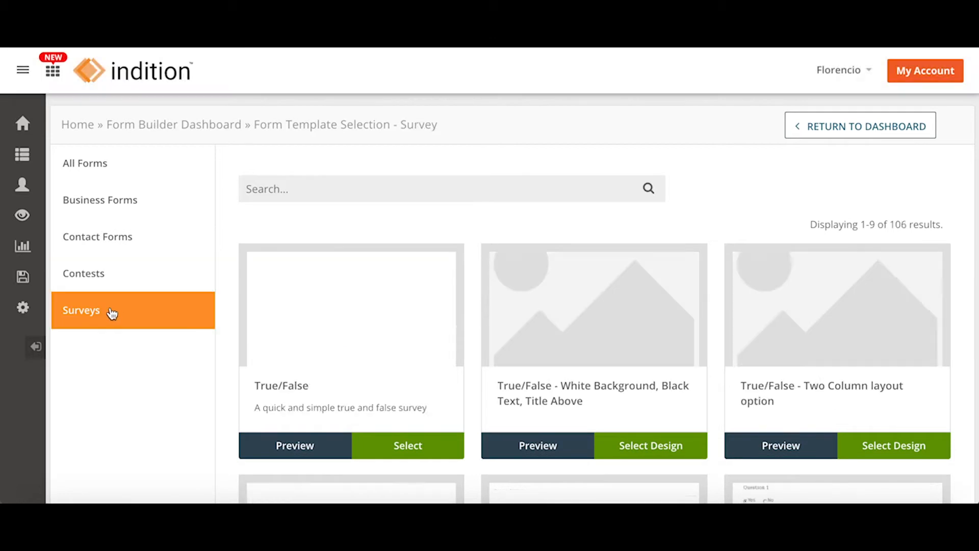
click(133, 236)
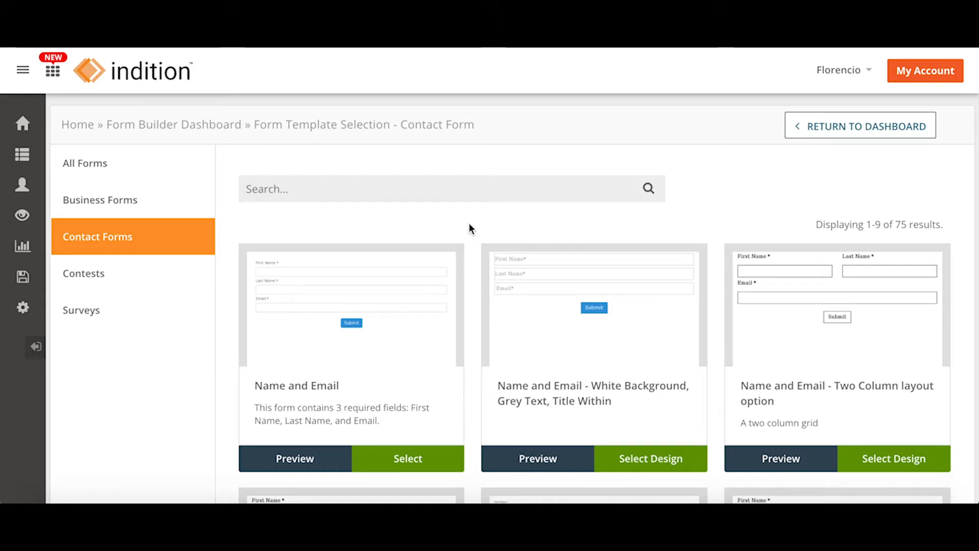
Preview the Name and Email contact template, close it, and return to the dashboard.
scroll(469, 225, down, 8)
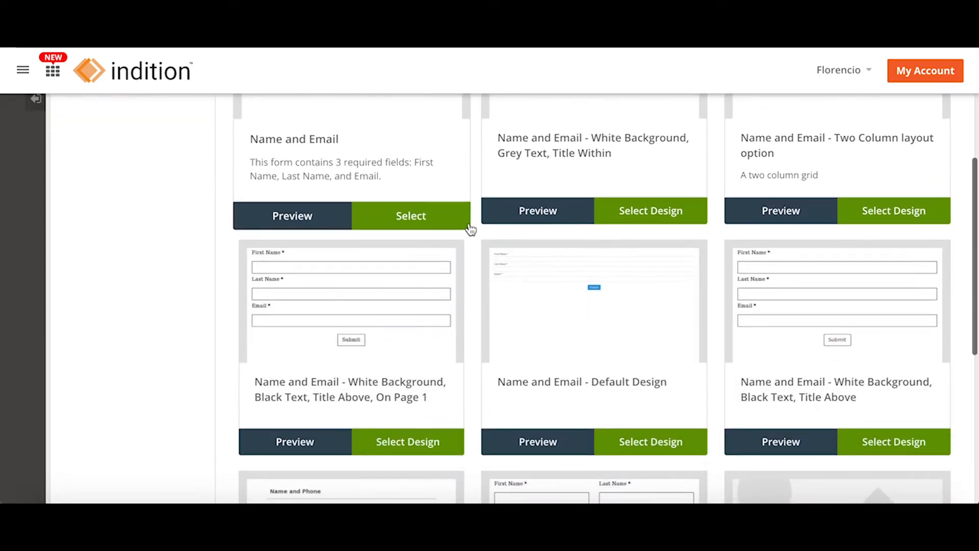
scroll(470, 229, down, 4)
scroll(470, 229, up, 9)
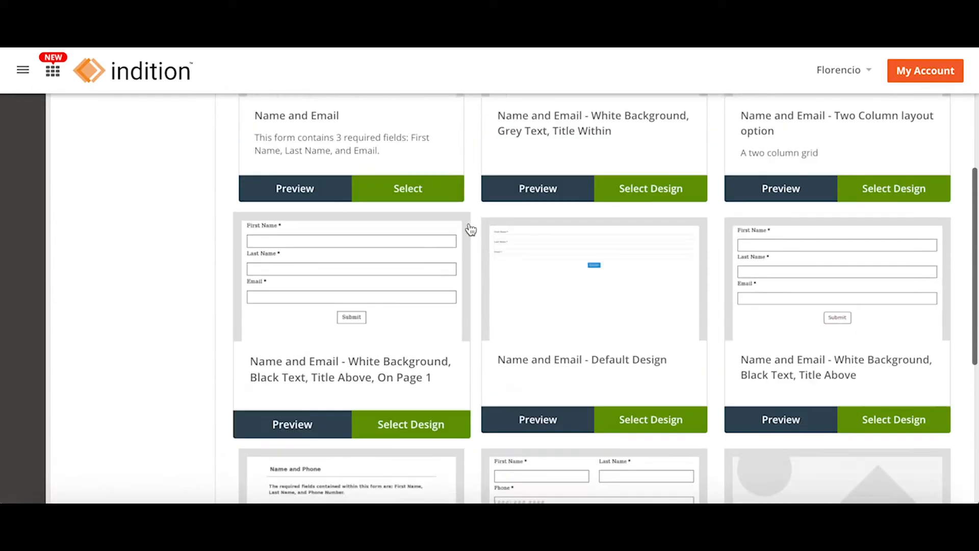
scroll(471, 230, up, 2)
scroll(471, 230, down, 1)
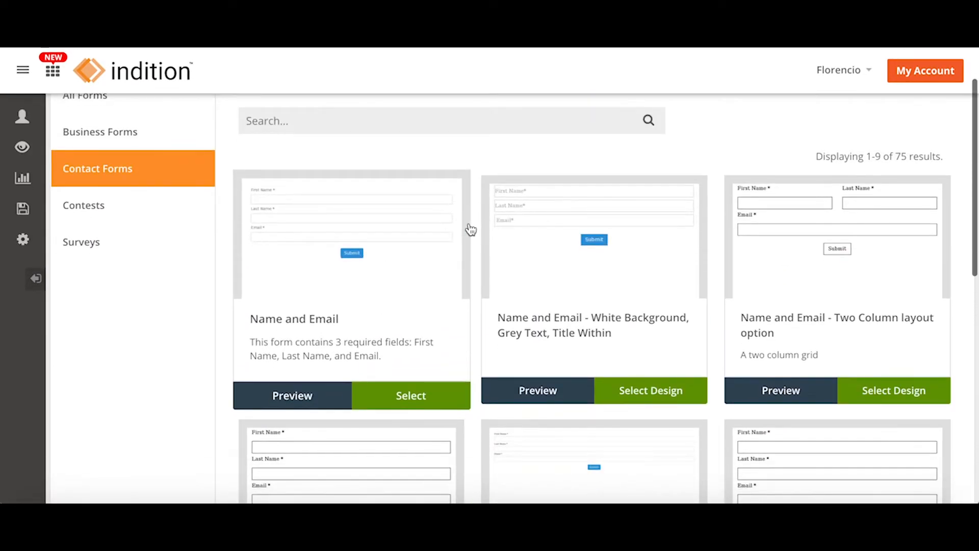
click(295, 400)
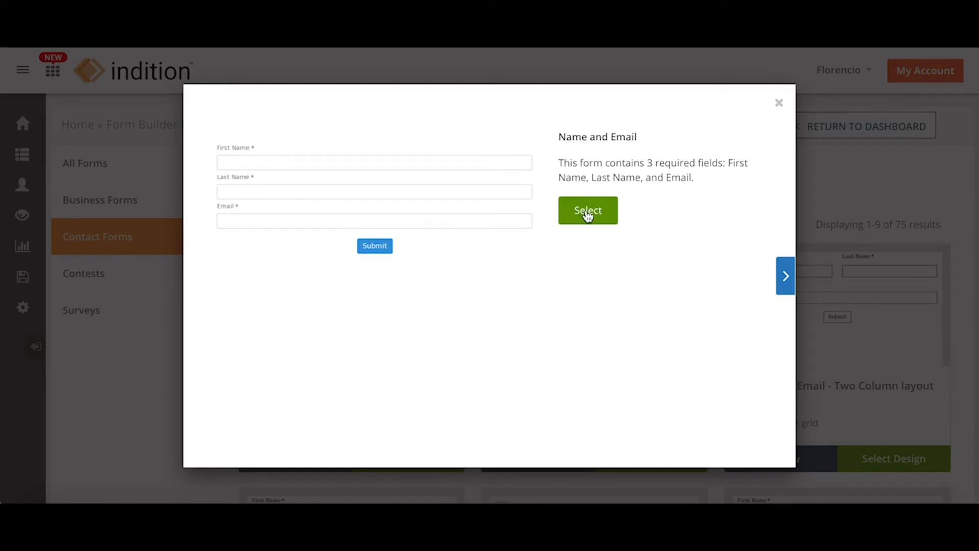
click(779, 104)
click(820, 127)
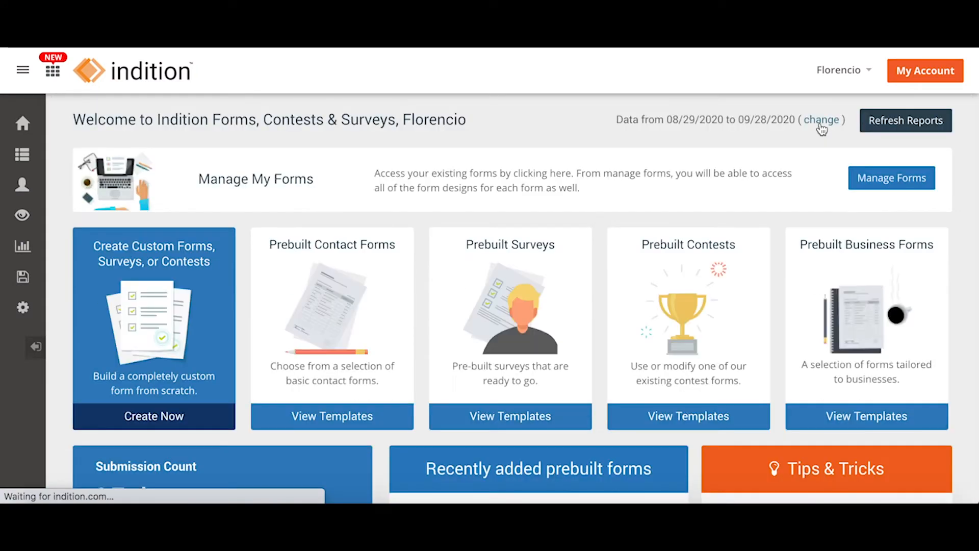
Start a blank custom form and rename it from Form 47 to 'Demo Form 1'.
click(148, 420)
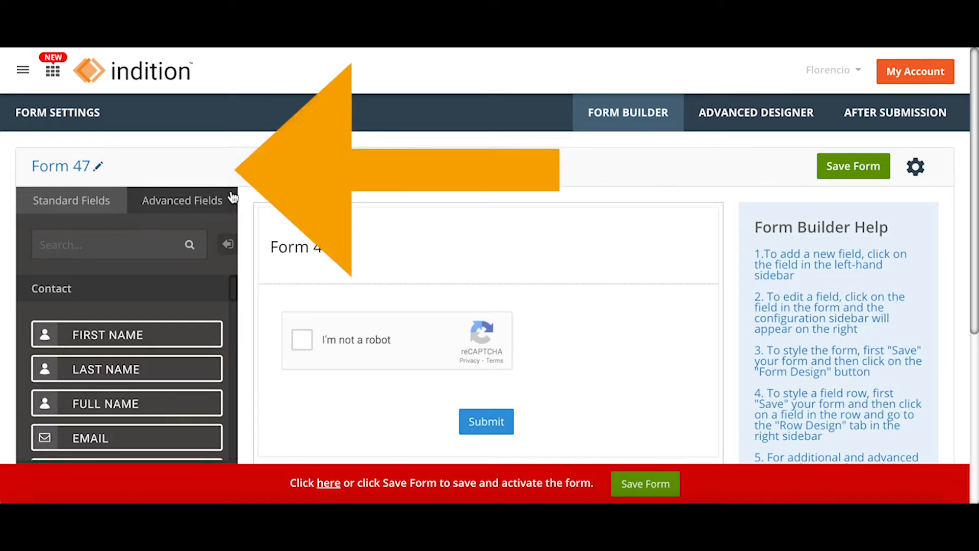
click(99, 169)
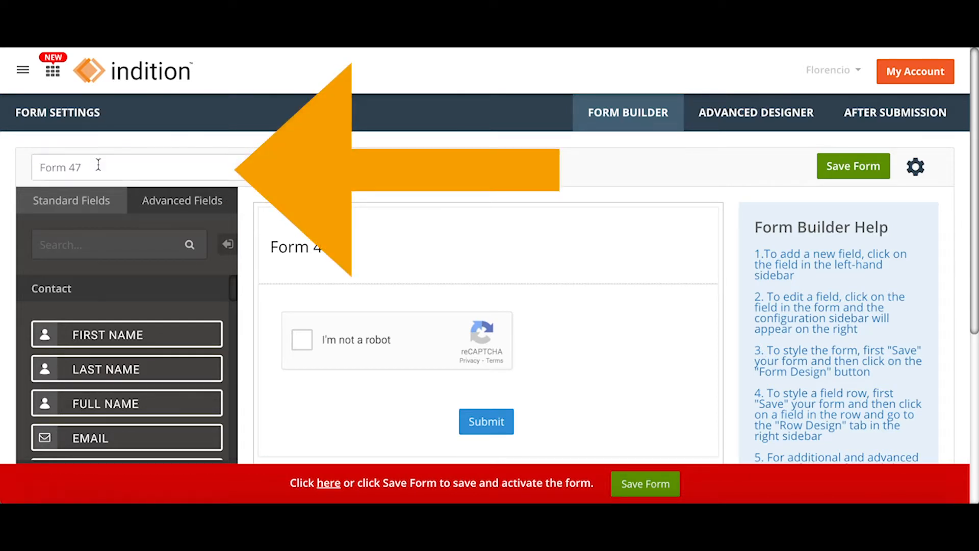
triple_click(98, 165)
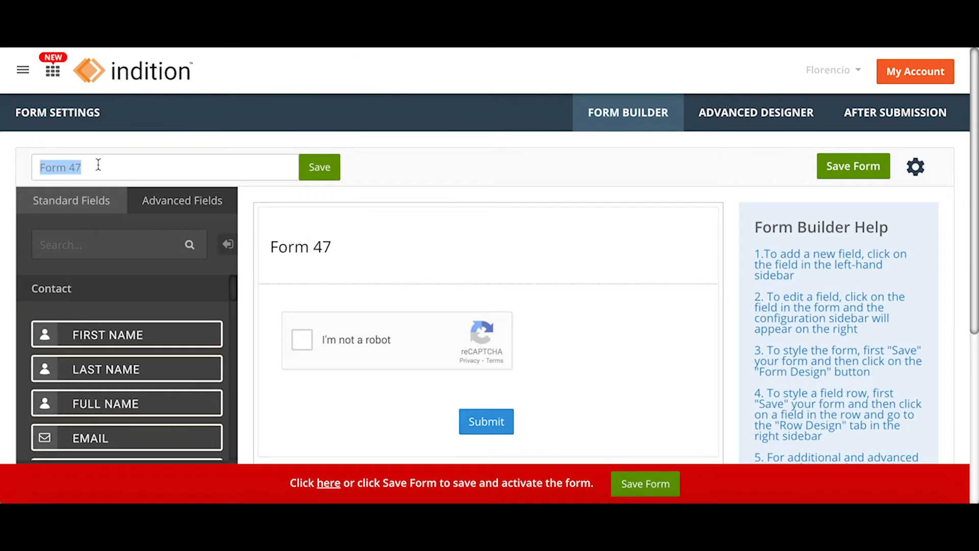
text(Fo)
key(BackSpace)
key(BackSpace)
text(Demo)
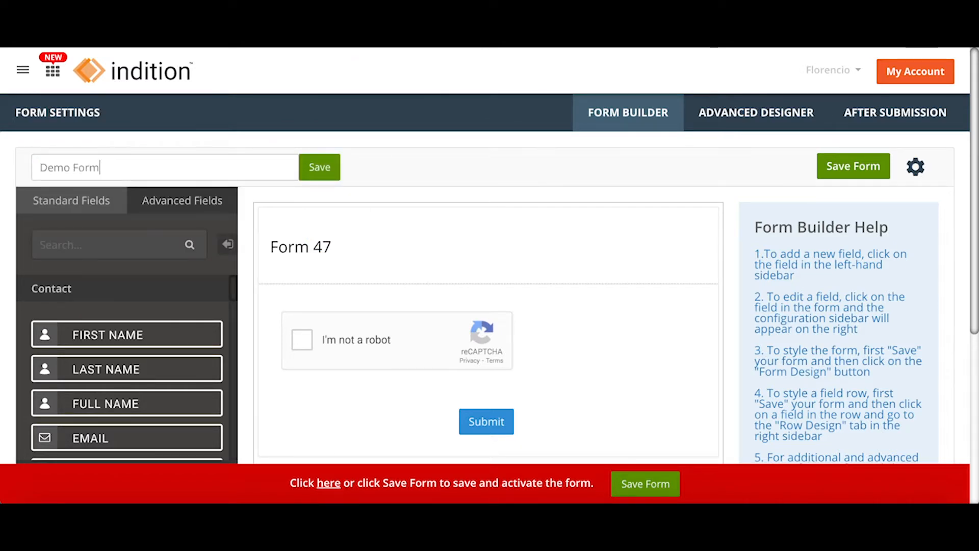
click(317, 170)
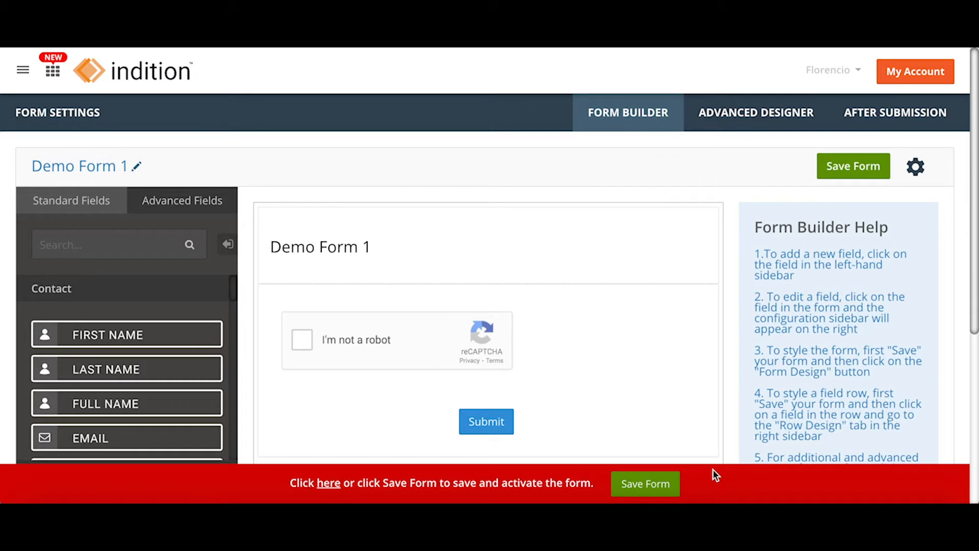
Save the form, then add First Name, Last Name, Email and Text Area fields.
click(658, 487)
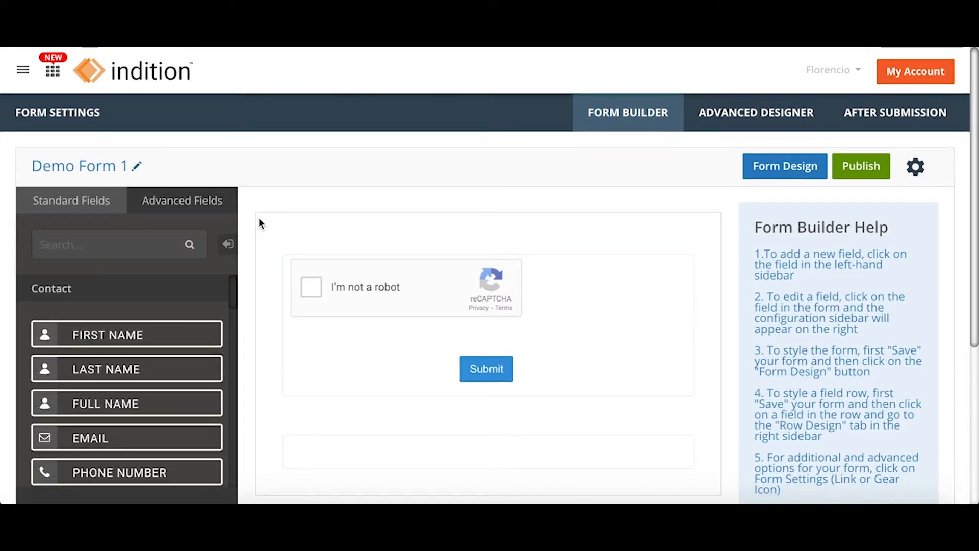
click(163, 337)
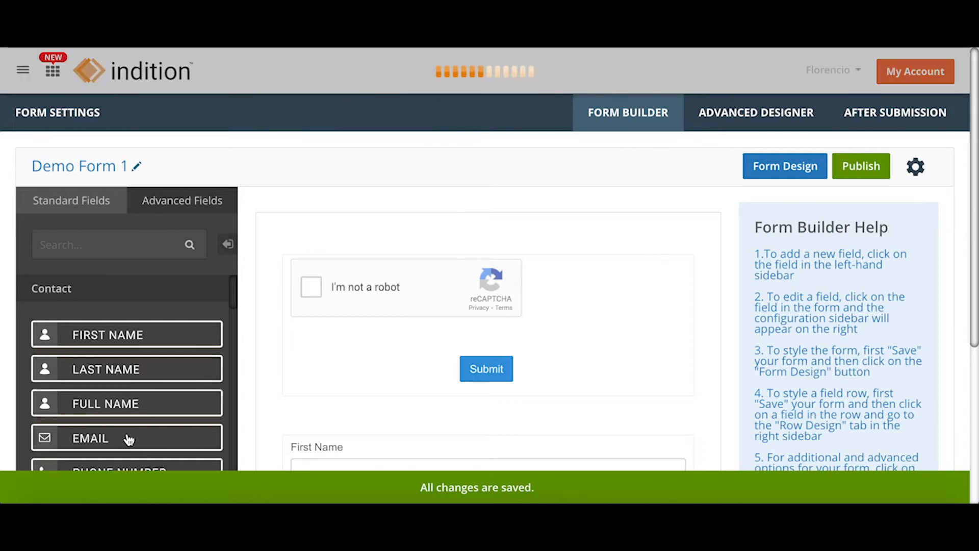
scroll(166, 385, down, 3)
scroll(168, 387, down, 6)
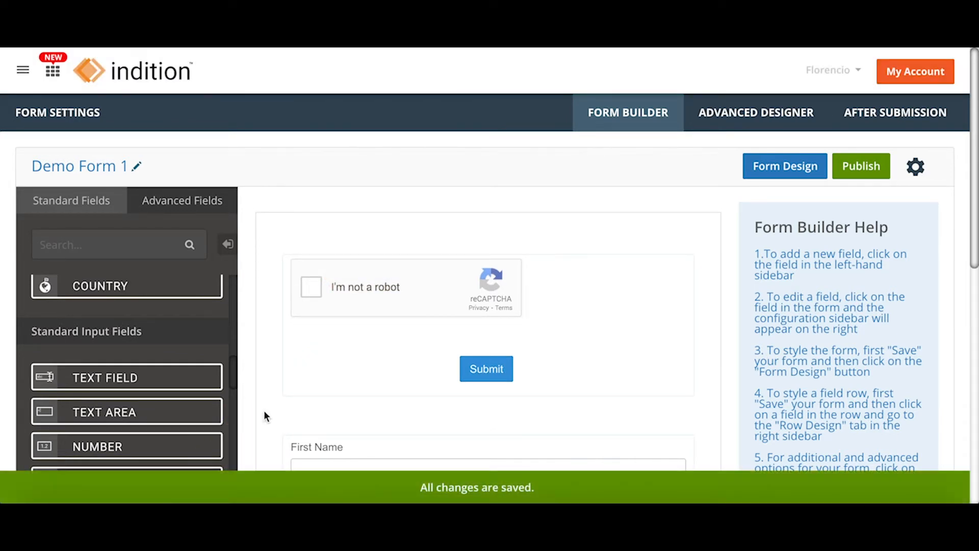
scroll(264, 411, down, 4)
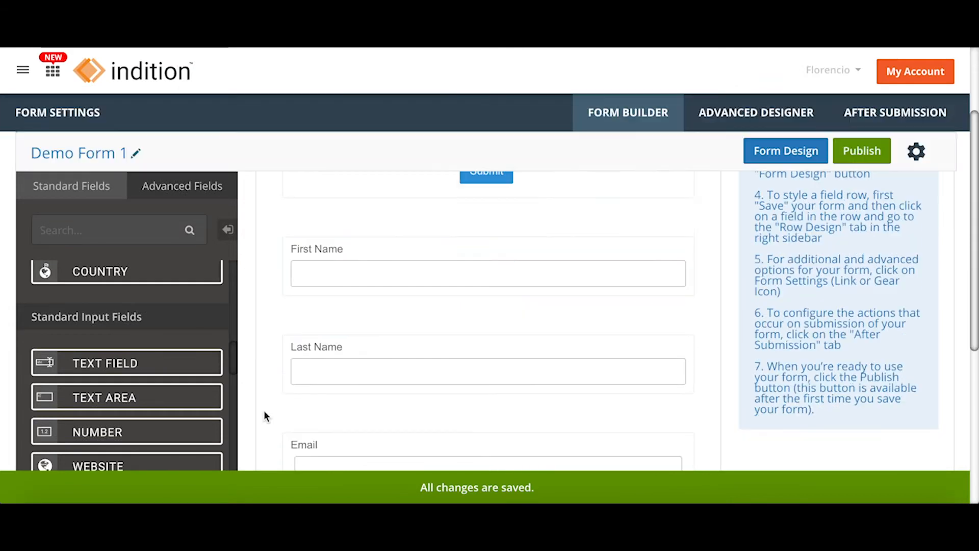
scroll(306, 291, down, 2)
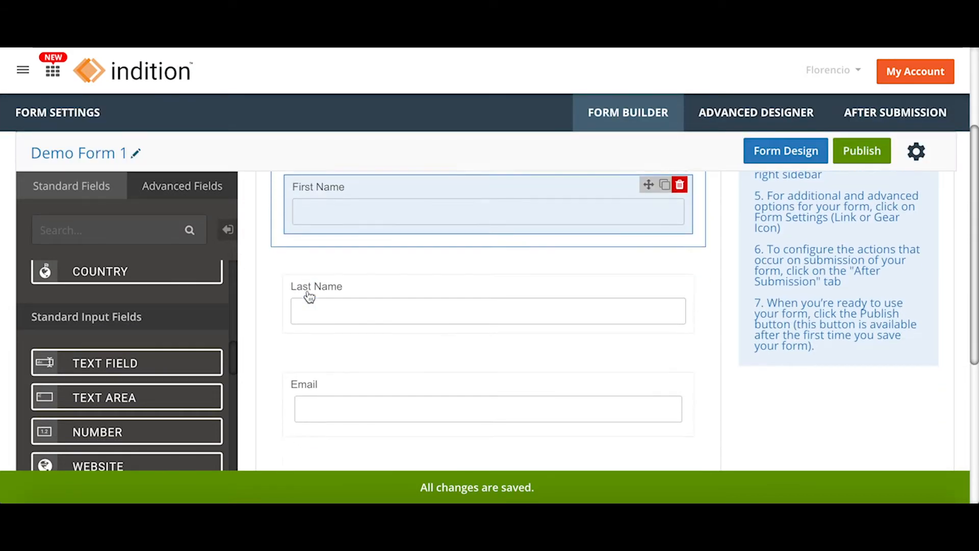
scroll(315, 299, down, 4)
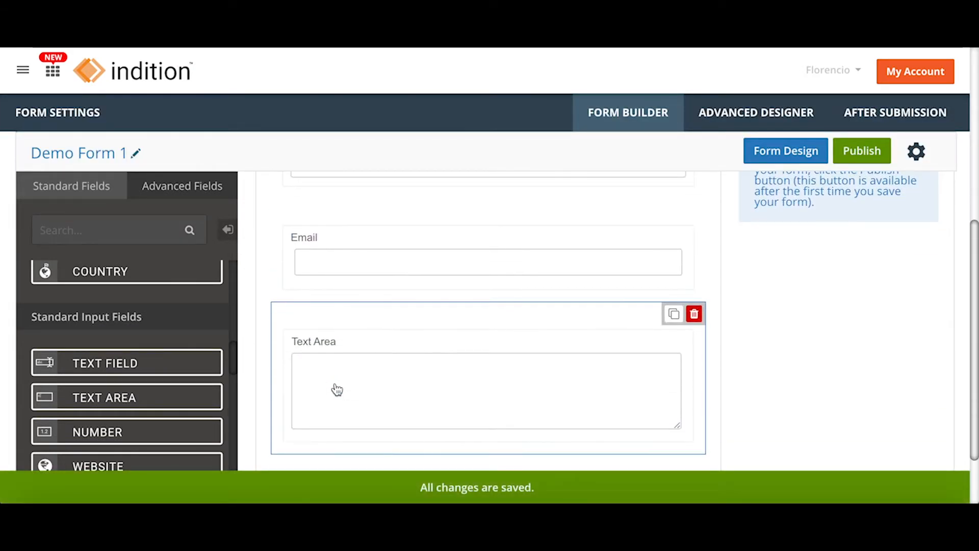
scroll(332, 343, down, 2)
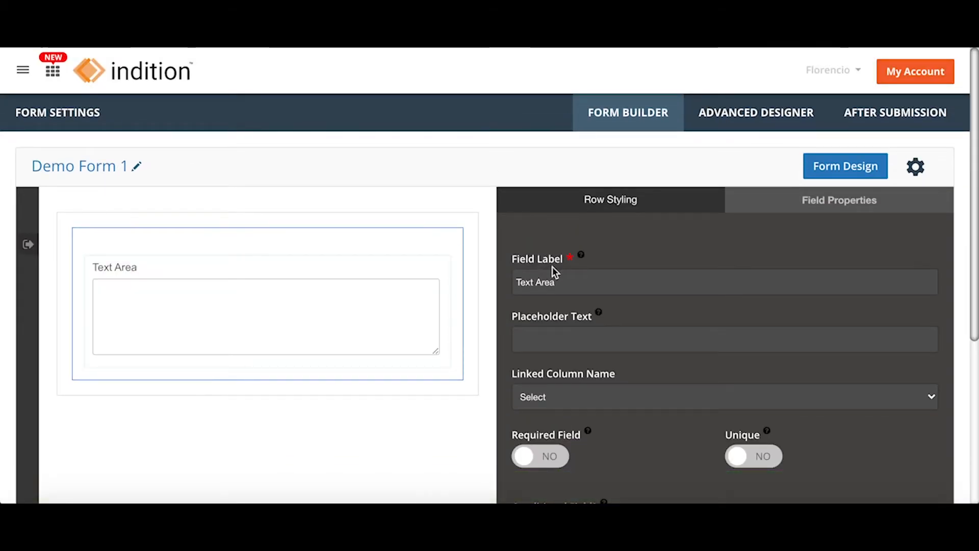
Change the Text Area field's label to 'Comments' and apply it.
drag(555, 282, 499, 284)
text(Comments)
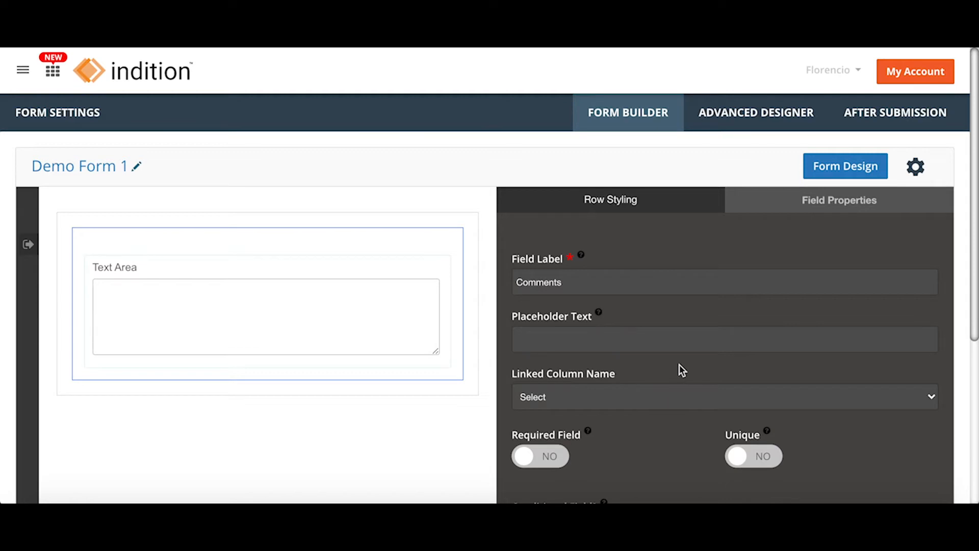
scroll(679, 369, down, 5)
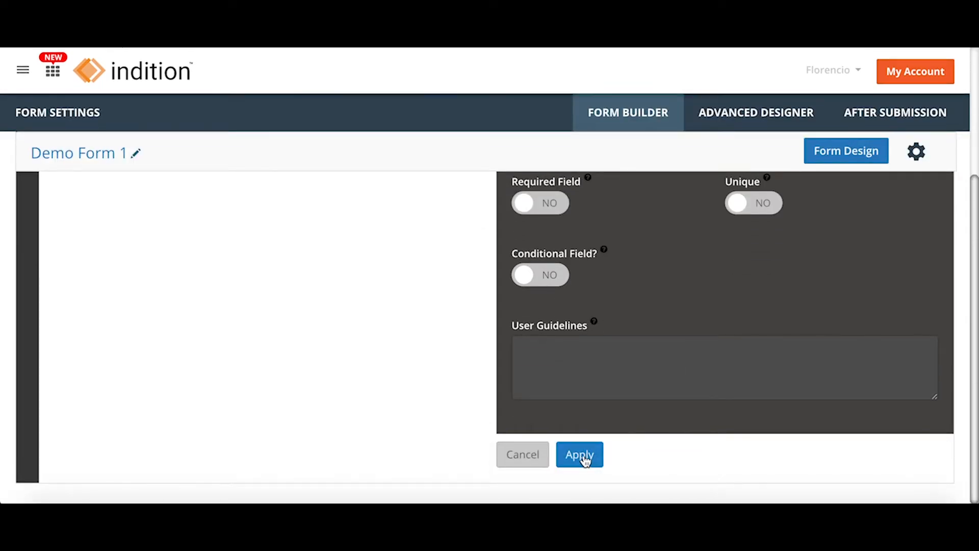
click(582, 455)
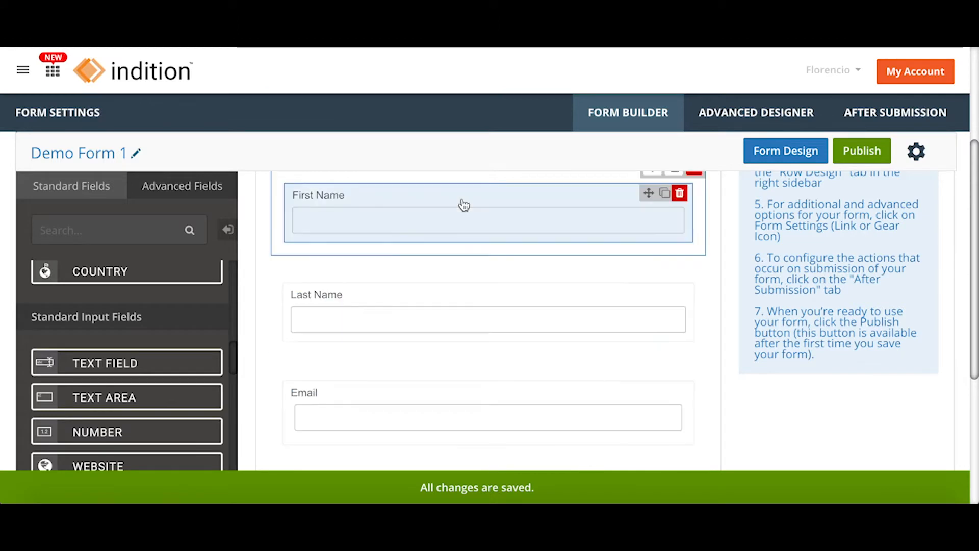
Drag the reCAPTCHA and Submit row down below the Comments field.
scroll(457, 247, down, 5)
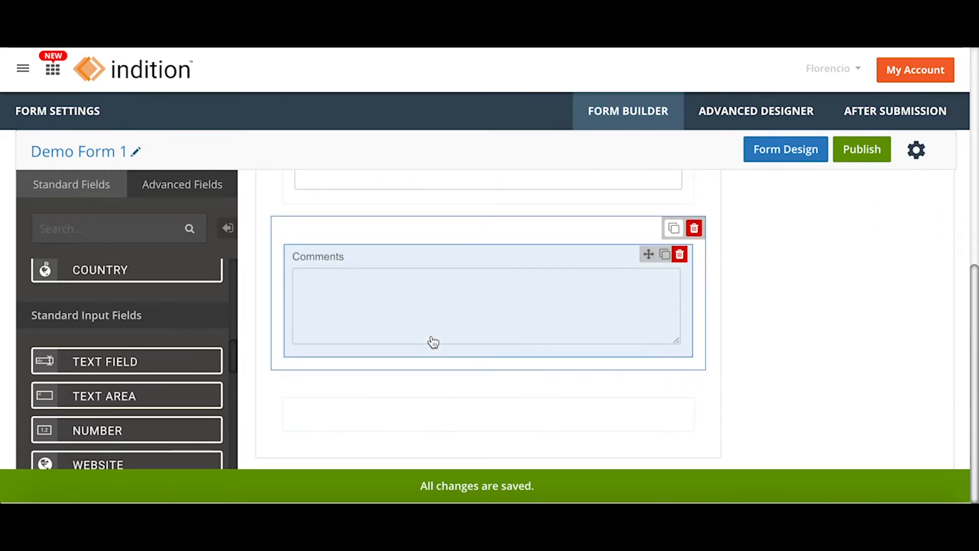
scroll(431, 340, up, 10)
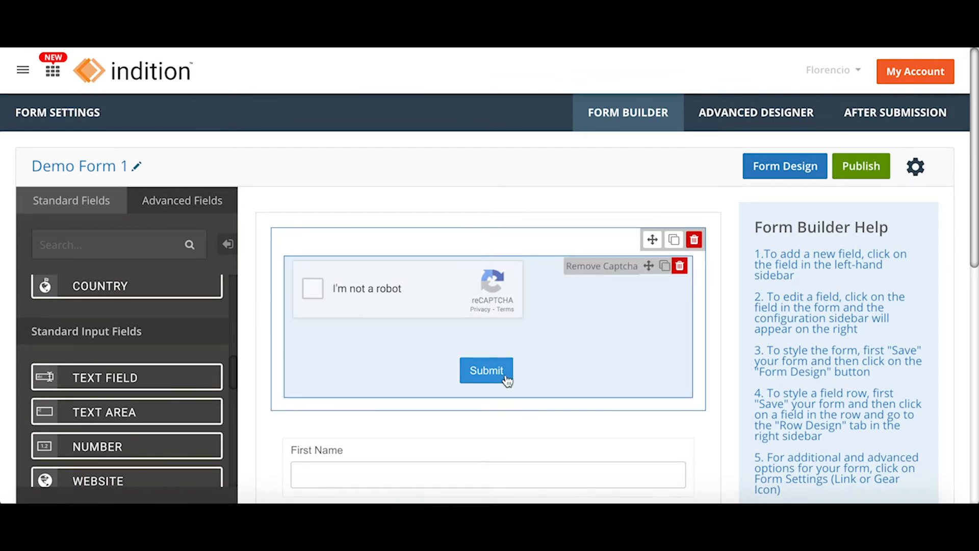
drag(539, 249, 691, 413)
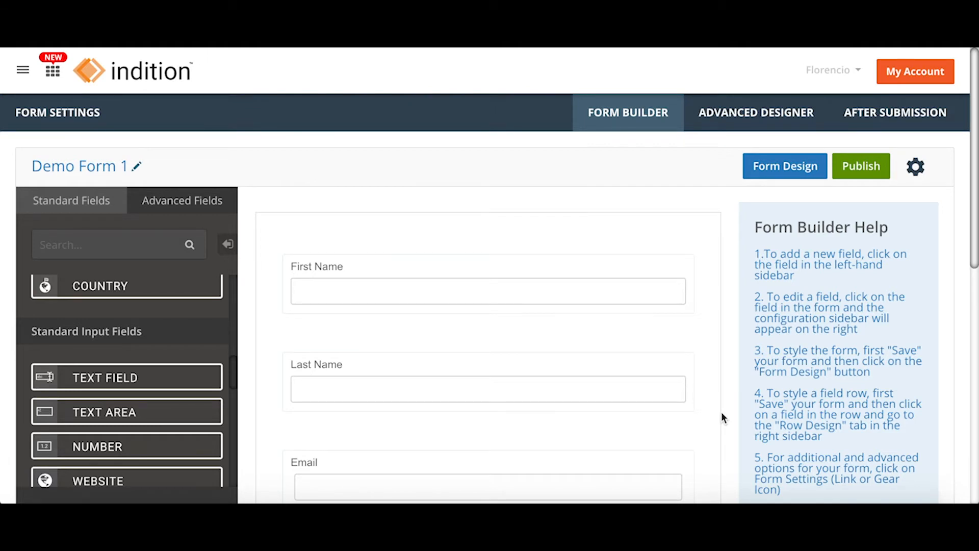
scroll(724, 412, down, 8)
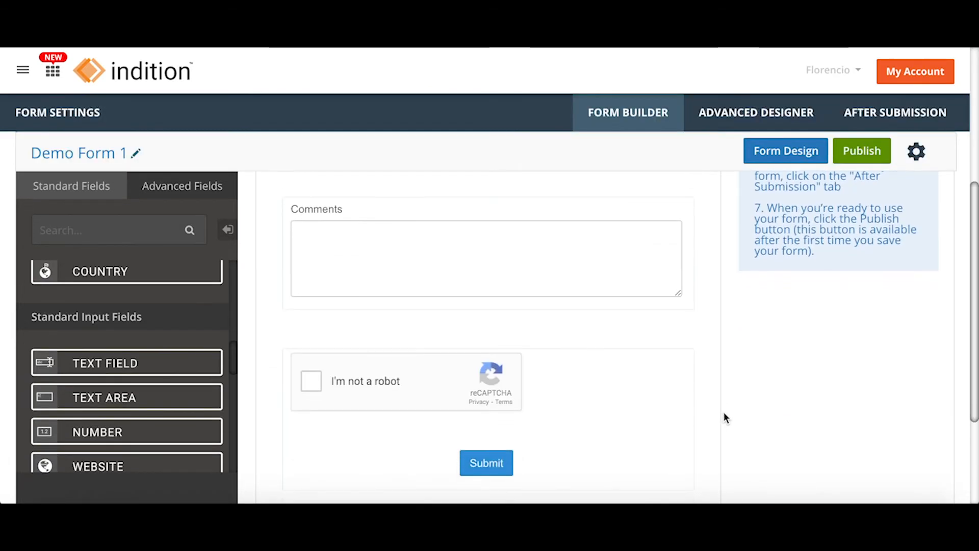
scroll(627, 415, down, 1)
scroll(596, 394, up, 8)
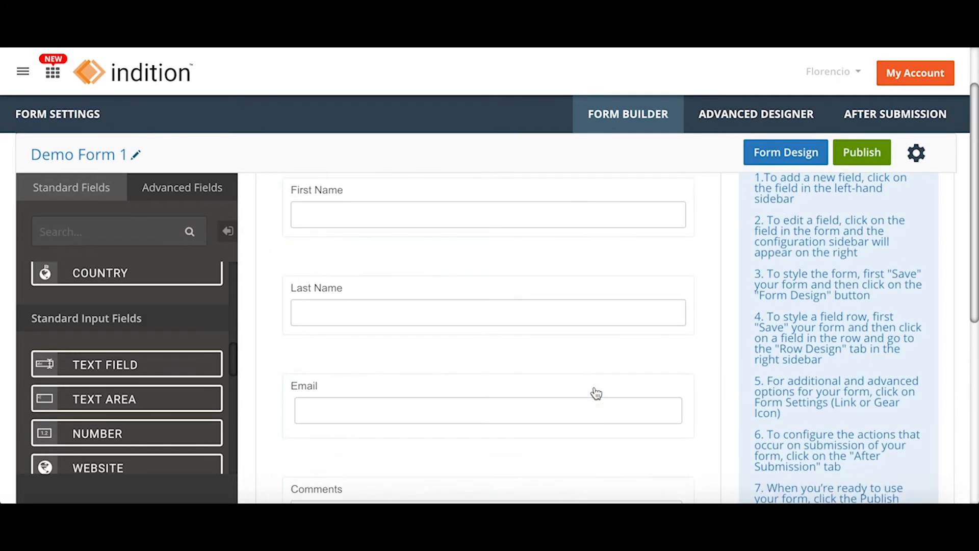
scroll(391, 348, down, 4)
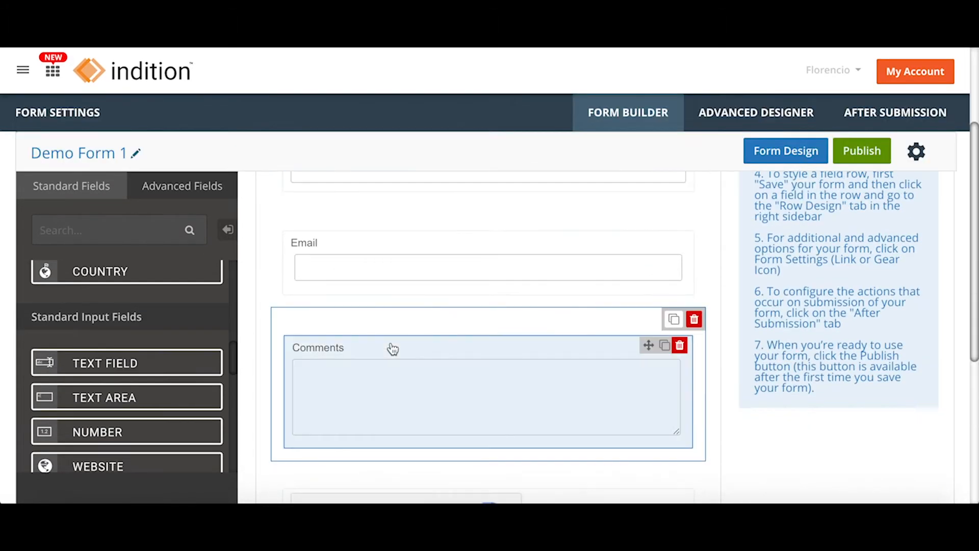
scroll(396, 364, down, 3)
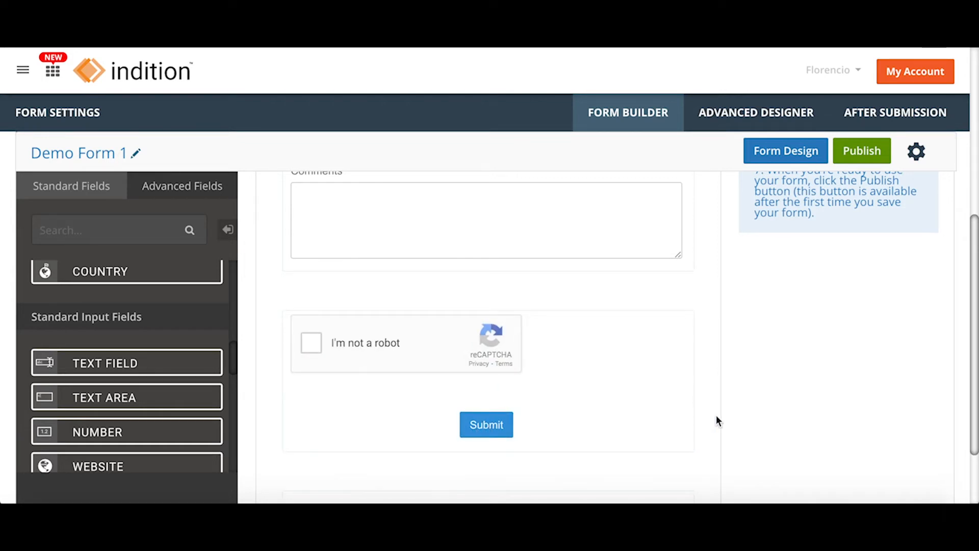
scroll(716, 414, up, 10)
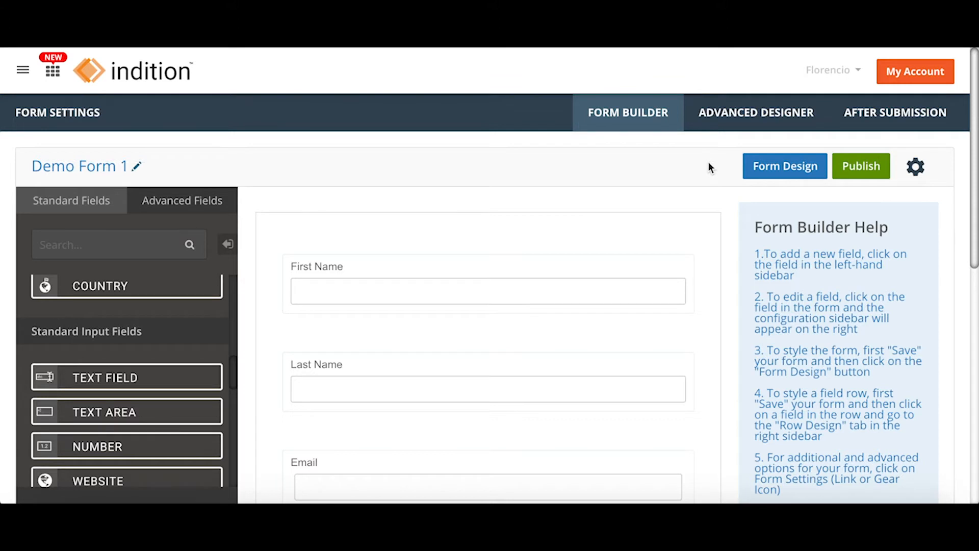
Open Form Design and review its 100% width, Arial 14px, #666666 font settings.
click(766, 170)
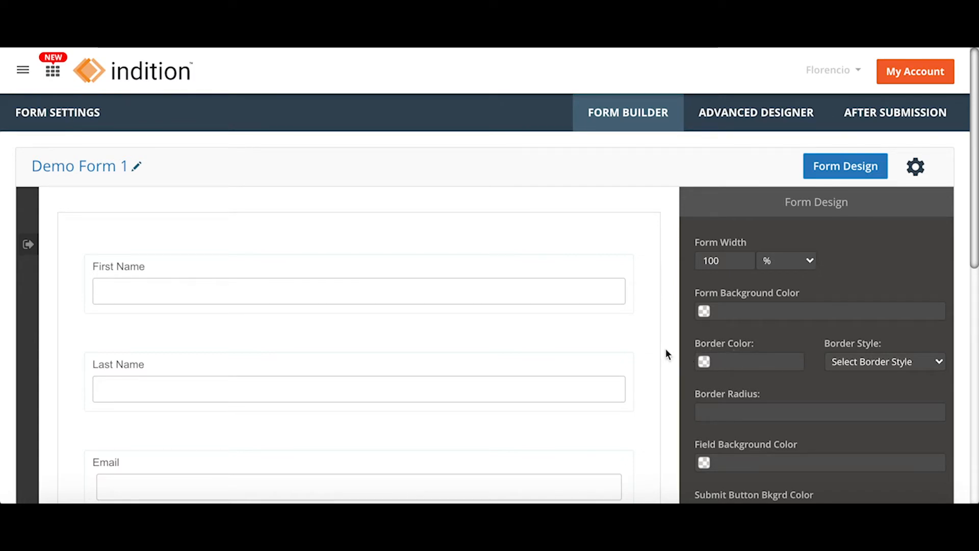
scroll(666, 350, down, 3)
scroll(665, 350, down, 2)
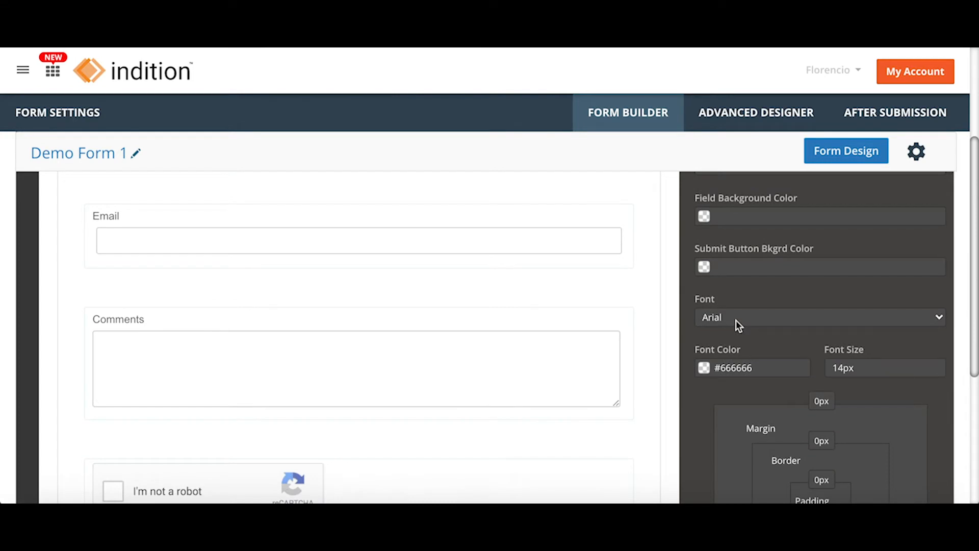
scroll(738, 325, down, 1)
scroll(738, 324, down, 3)
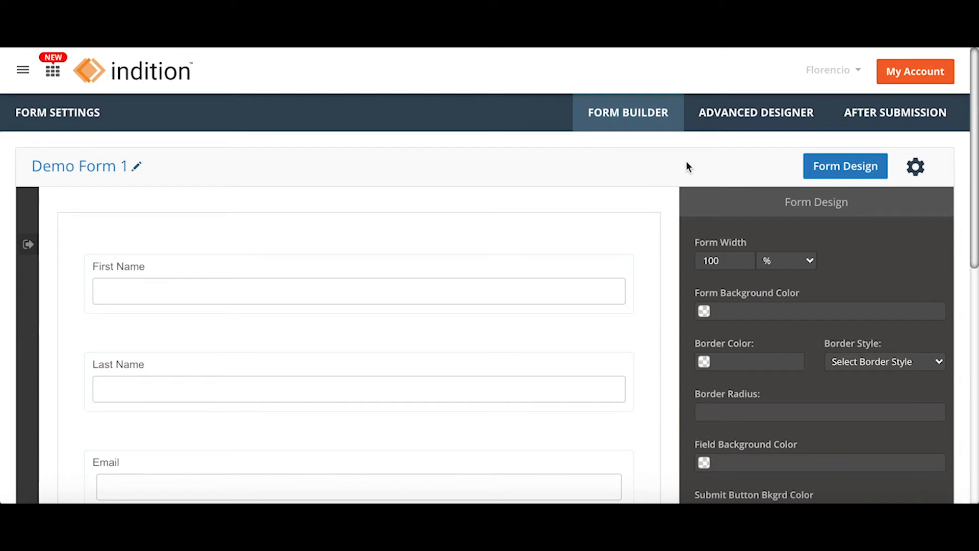
Create a new Advanced Designer layout containing all fields, and select the First Name row.
click(743, 113)
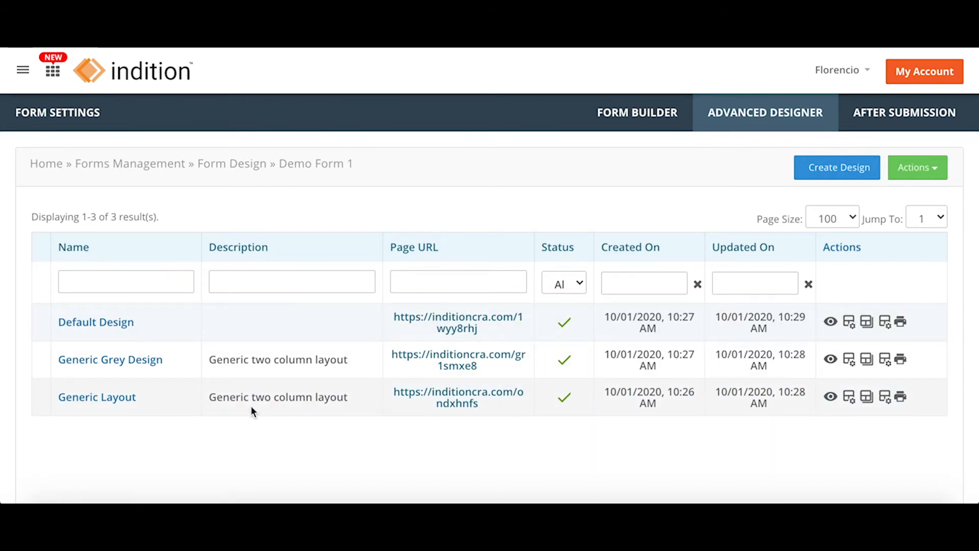
click(825, 169)
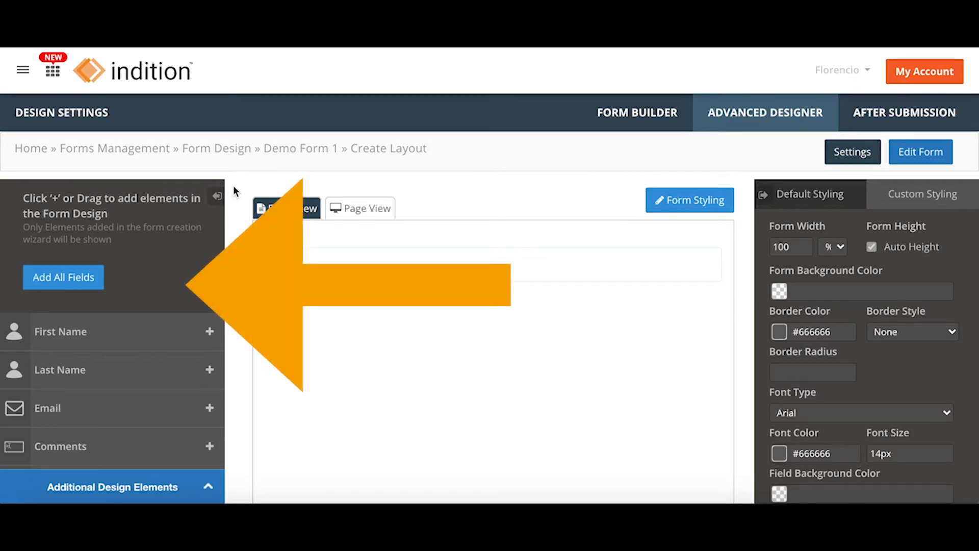
click(63, 282)
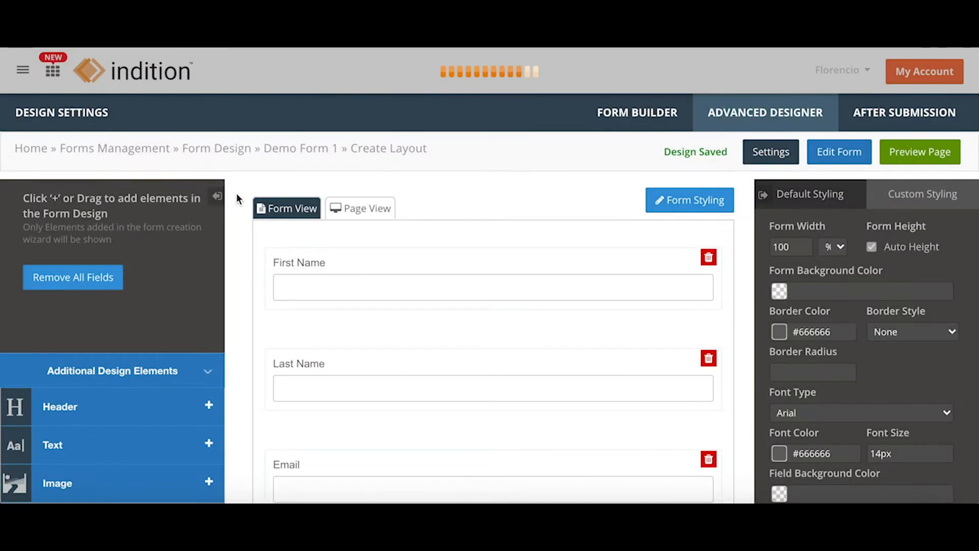
scroll(742, 252, down, 3)
scroll(717, 260, down, 5)
scroll(718, 260, up, 8)
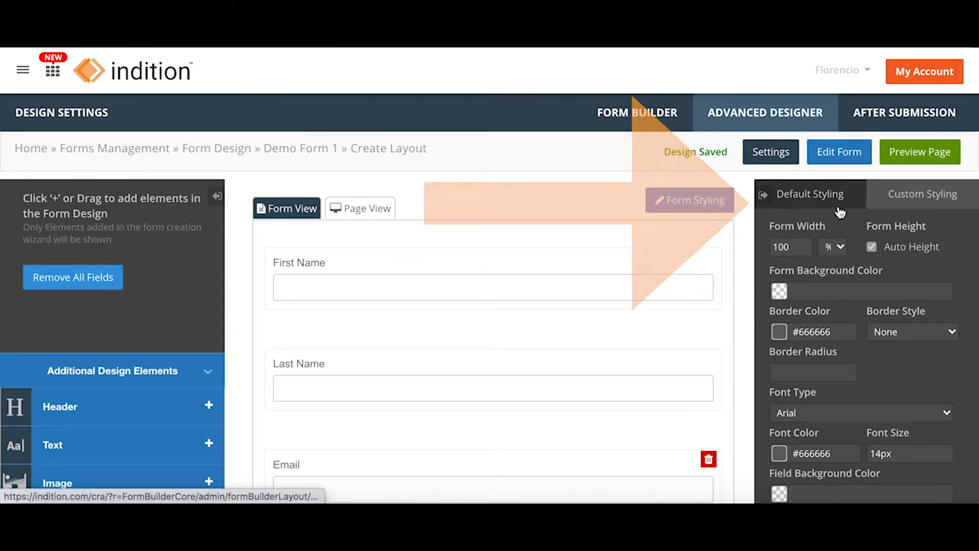
click(462, 239)
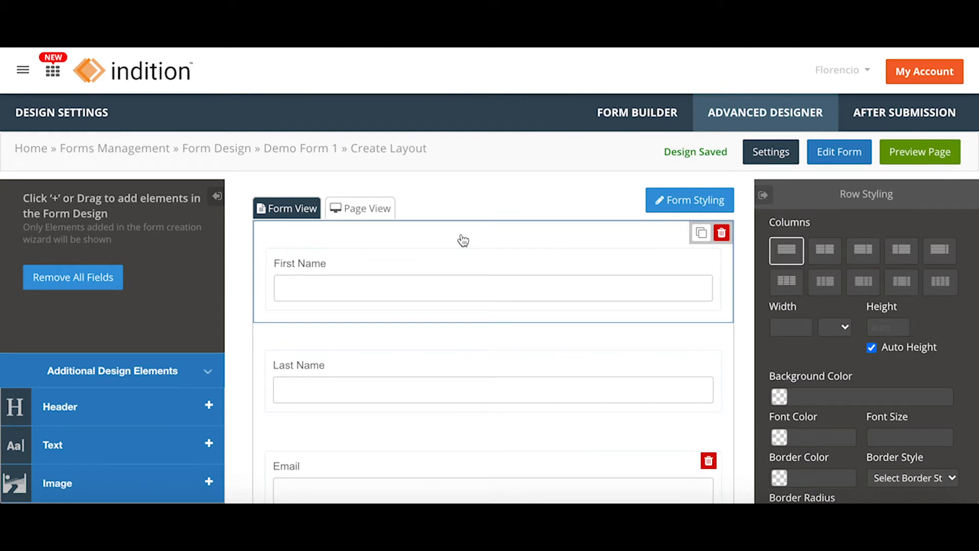
Make the First Name row two columns and drag Last Name into the right column.
click(825, 251)
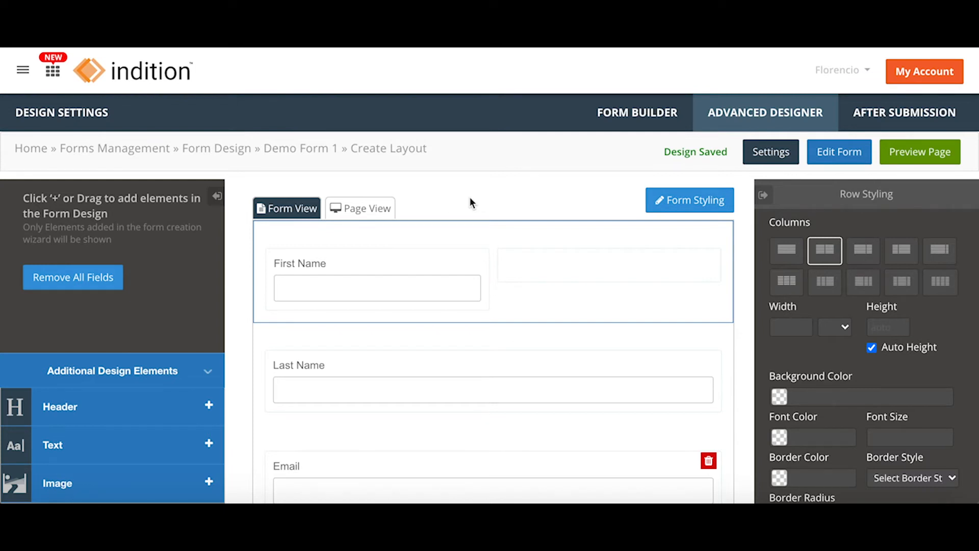
drag(280, 350, 540, 274)
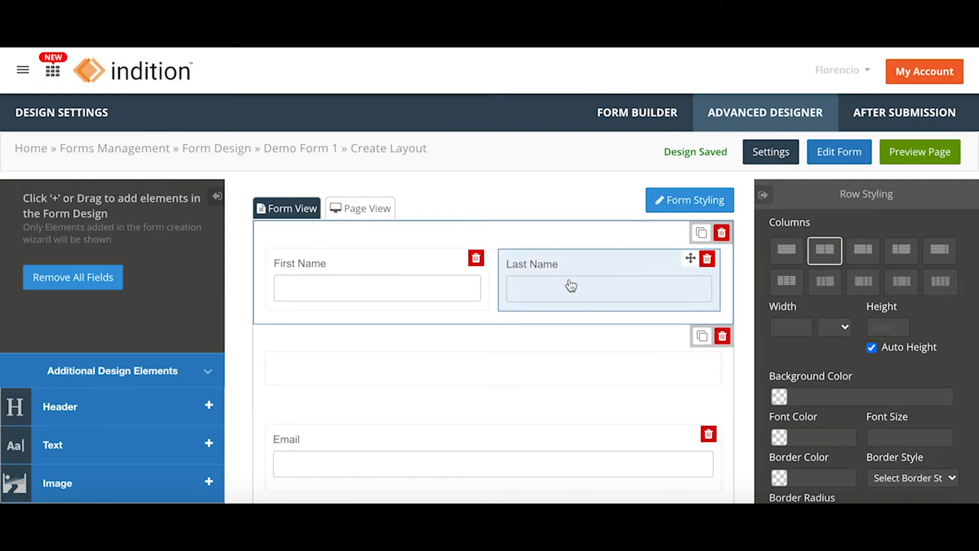
scroll(529, 297, down, 4)
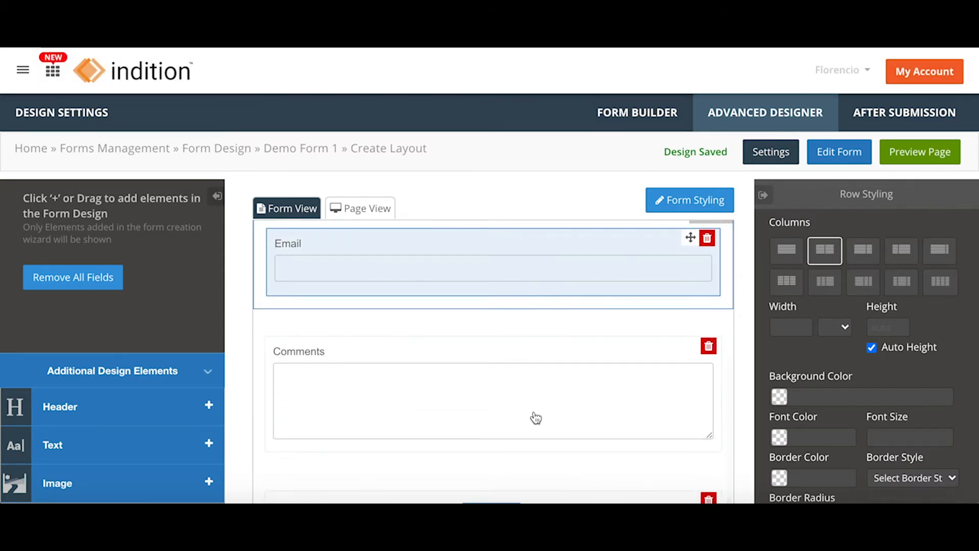
scroll(742, 447, down, 5)
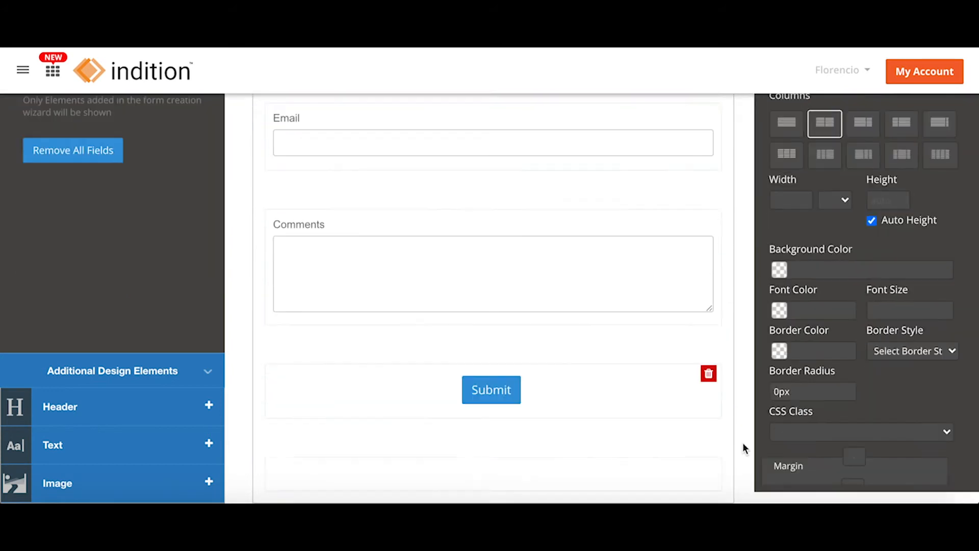
click(519, 351)
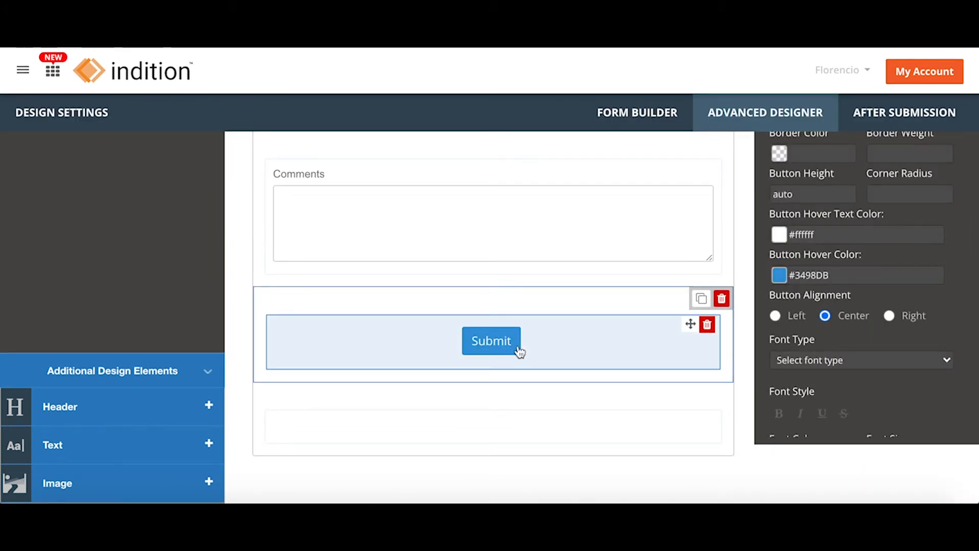
scroll(745, 331, up, 3)
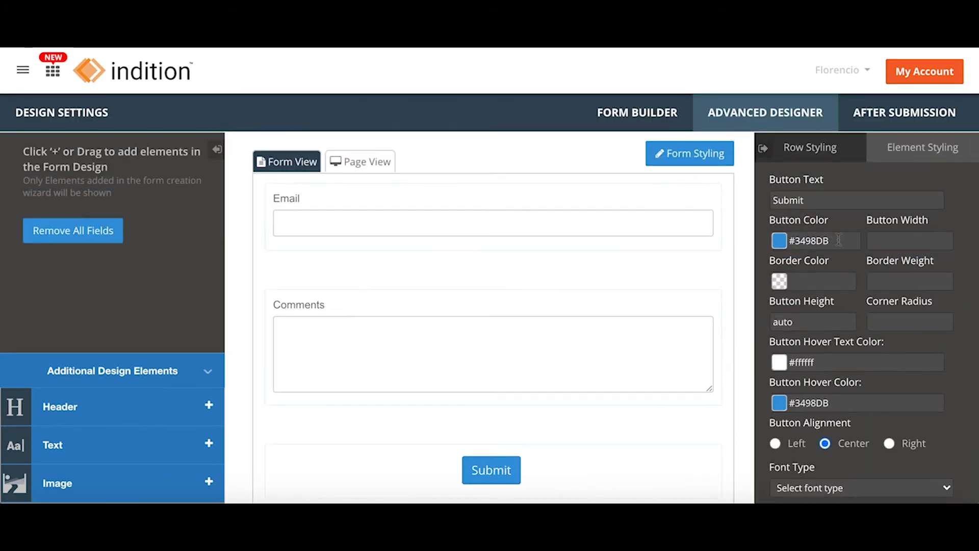
click(821, 240)
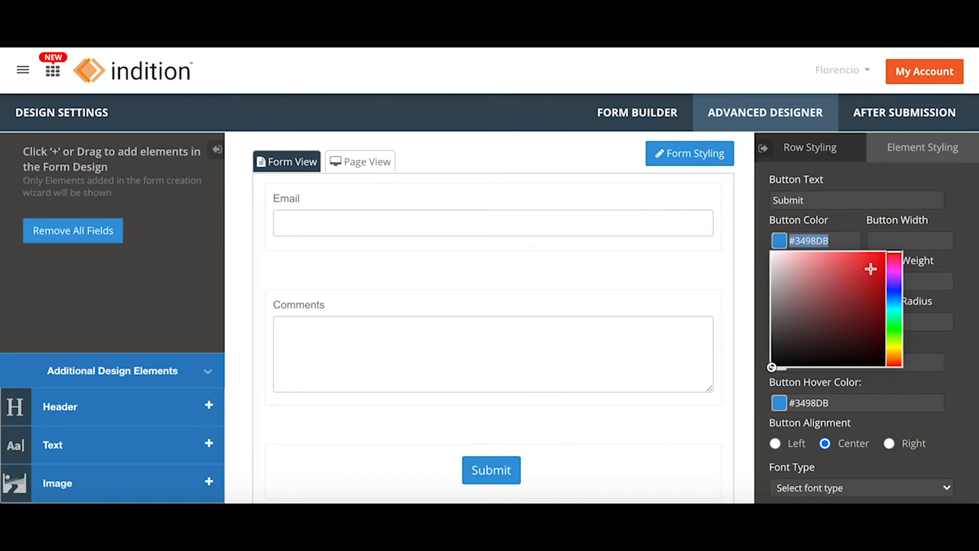
text(#ff0000)
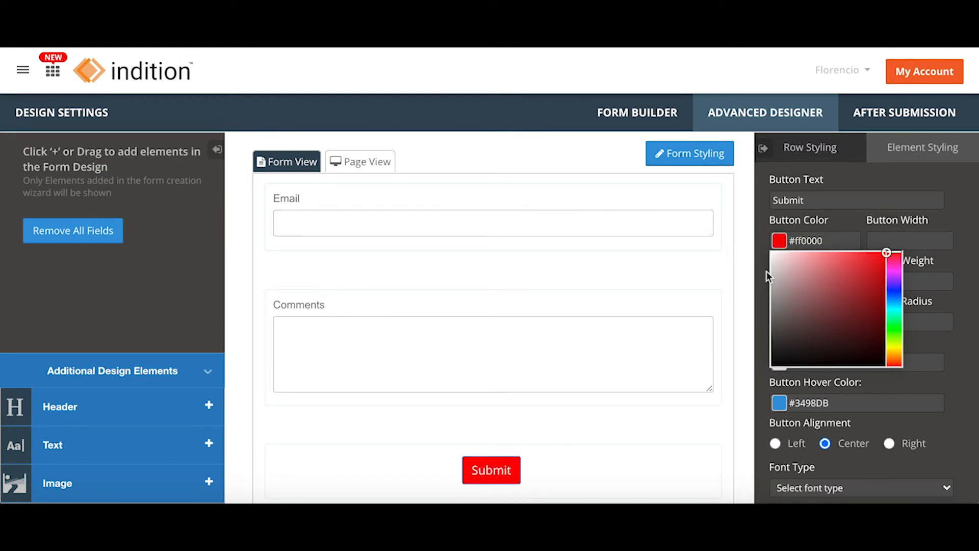
click(748, 275)
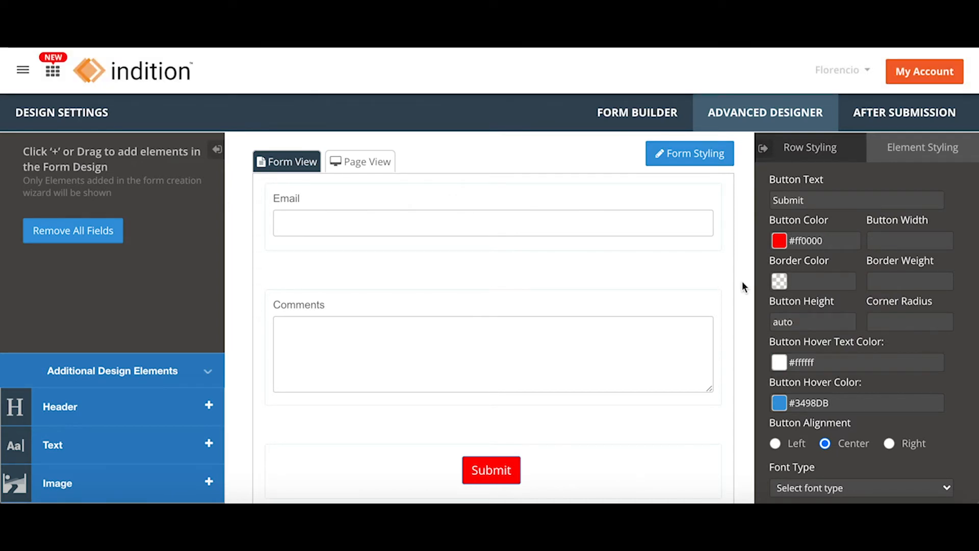
scroll(742, 281, down, 3)
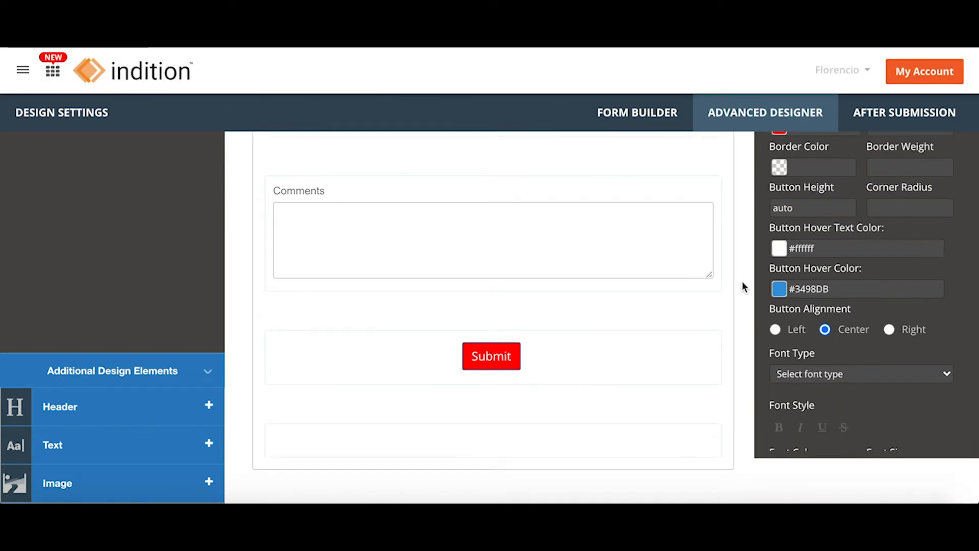
scroll(742, 281, up, 4)
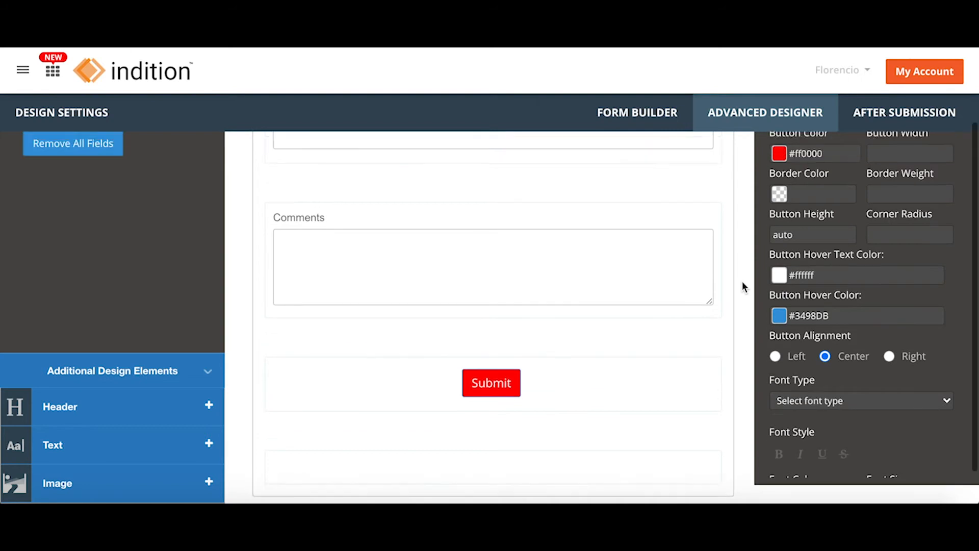
scroll(599, 342, up, 3)
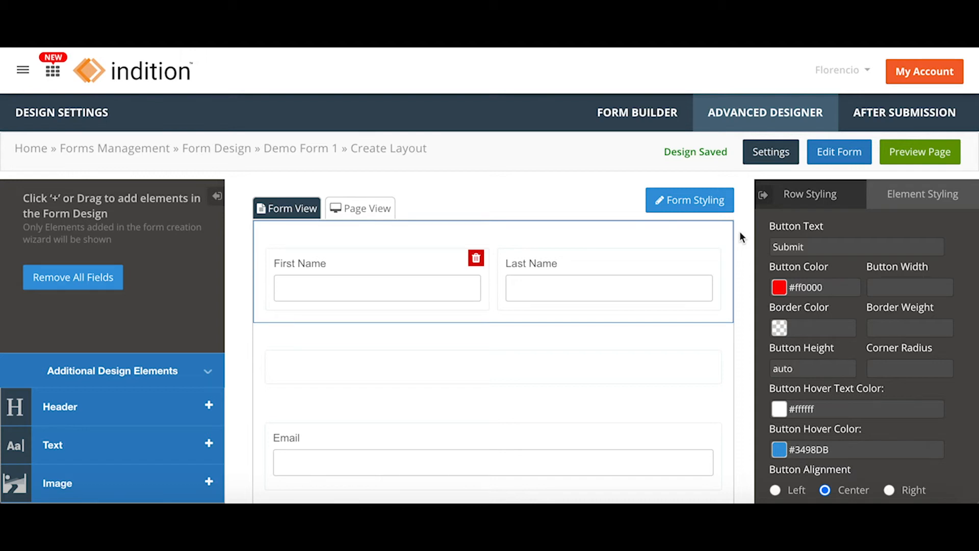
click(906, 159)
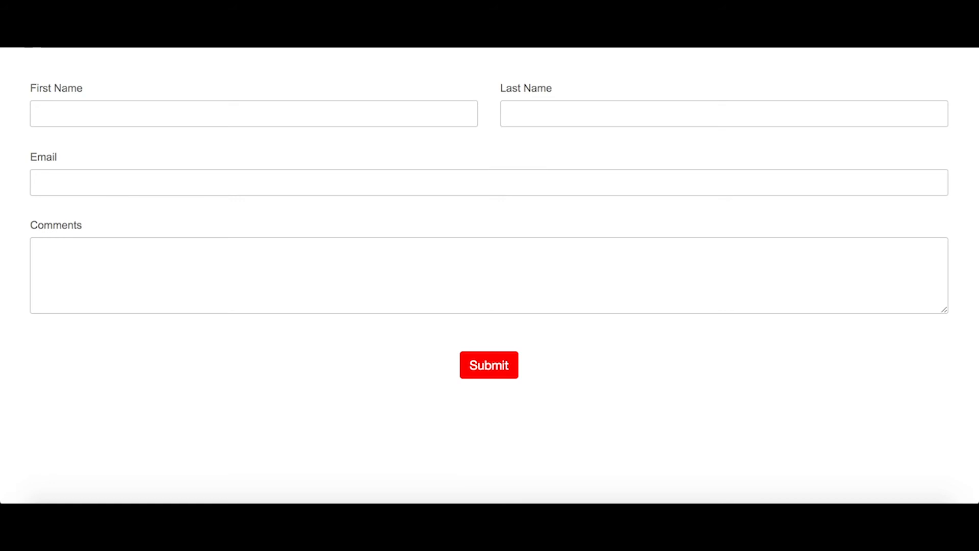
key(ctrl+shift+Tab)
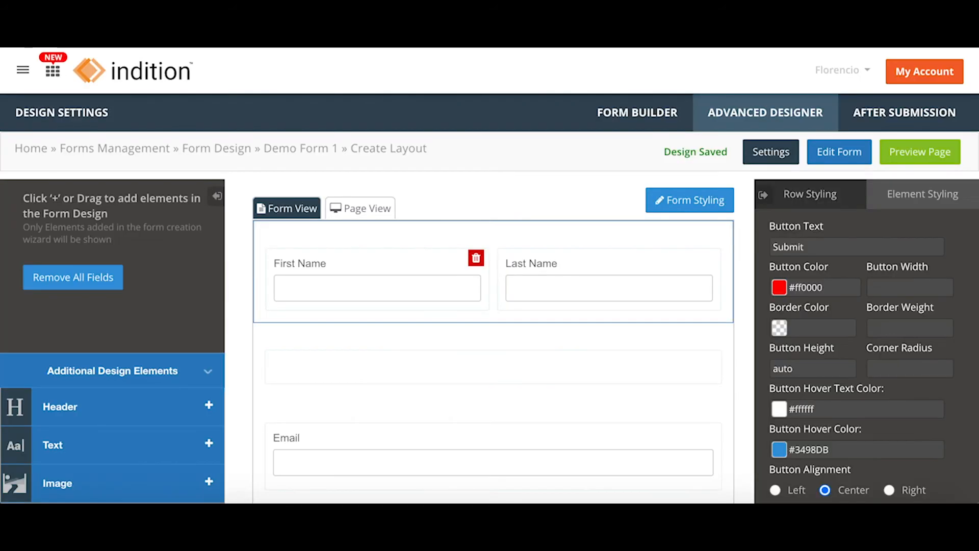
Switch to After Submission to see the success message and default email actions.
click(906, 111)
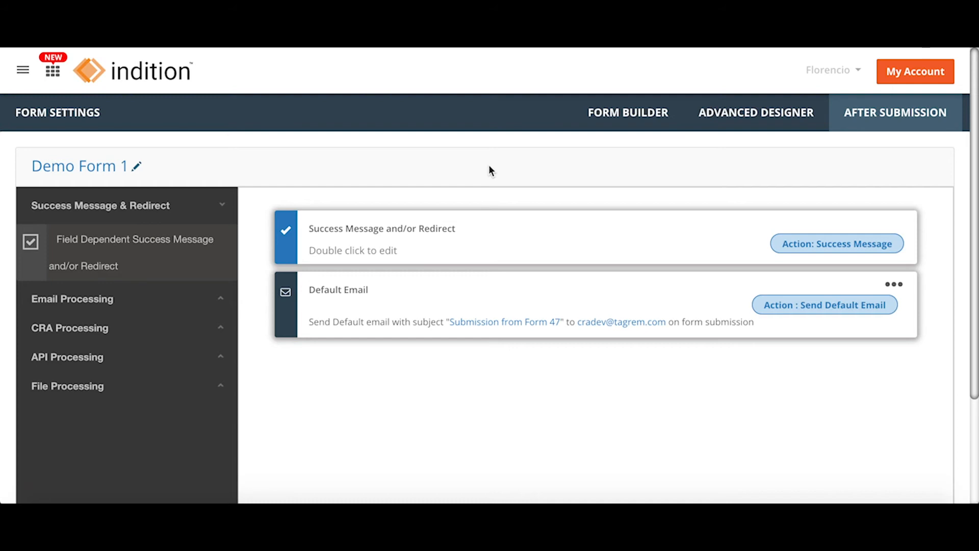
Append 'Thank you and have a great day!' to the success message, make it bold red, and save.
double_click(521, 240)
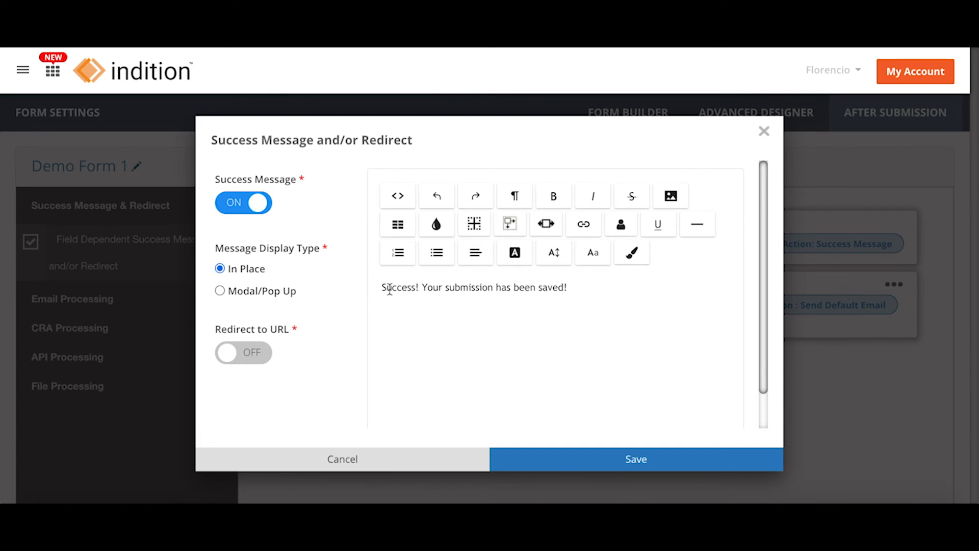
click(585, 291)
text(Thank y)
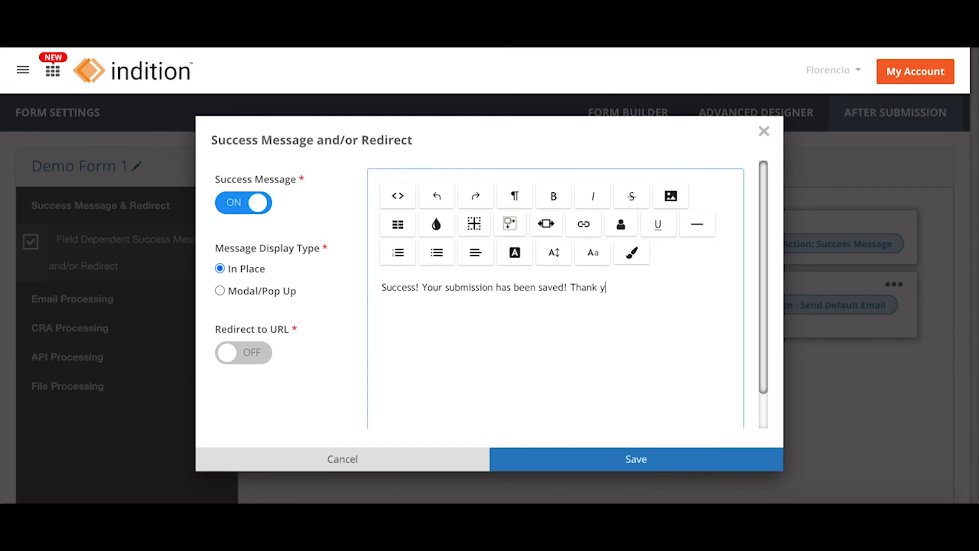
text(ou and have a great day!)
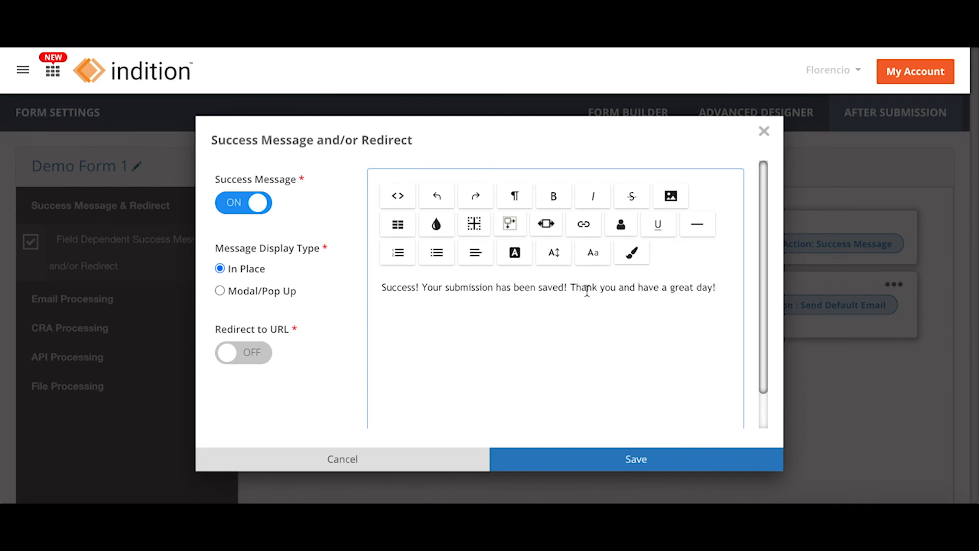
key(ctrl+a)
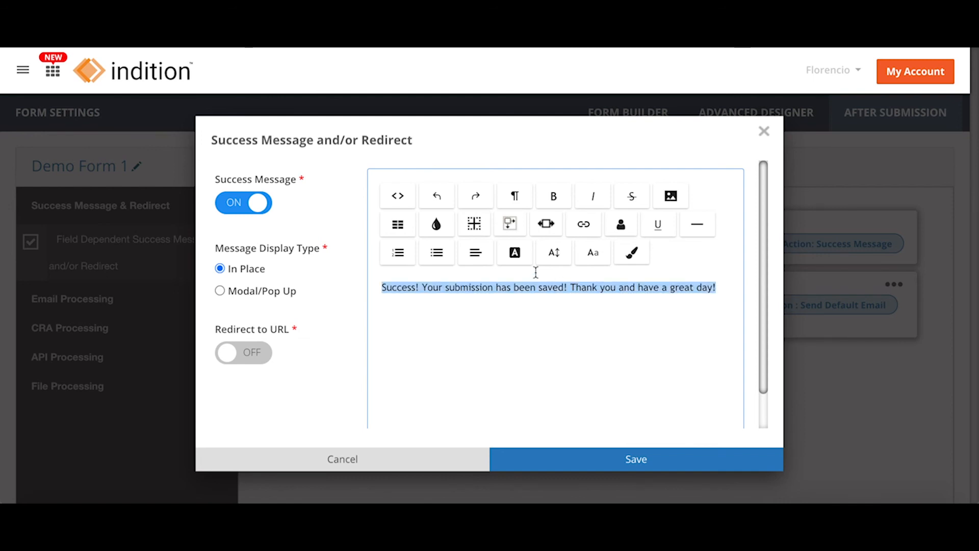
click(515, 253)
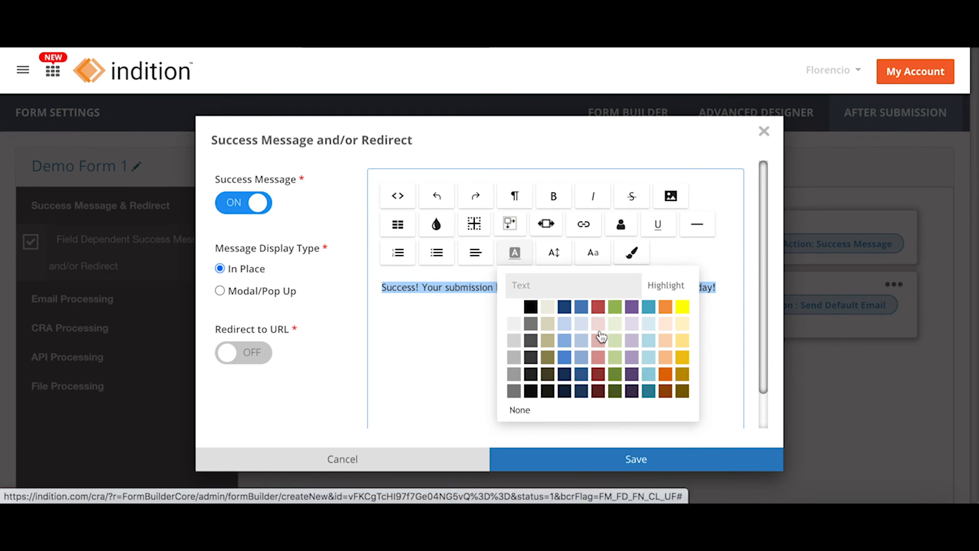
click(599, 307)
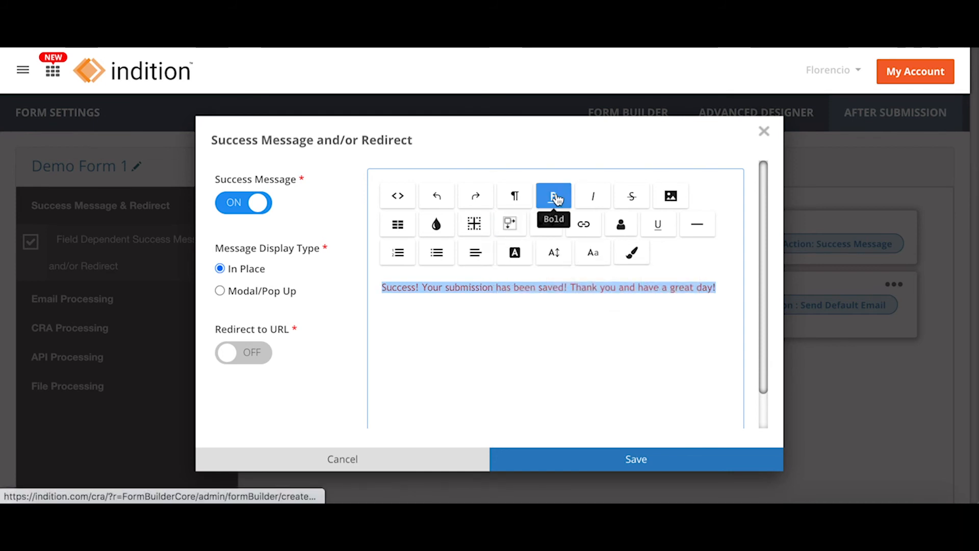
click(556, 197)
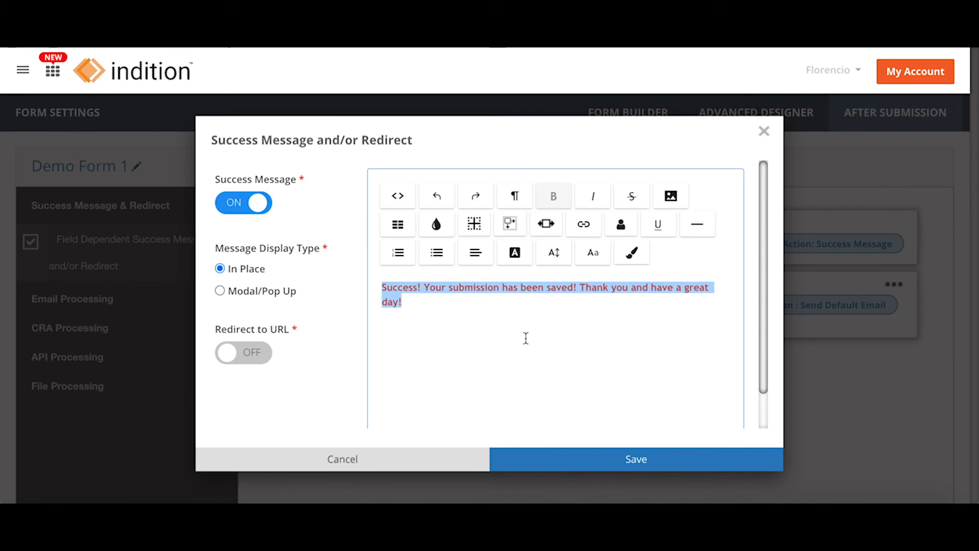
click(526, 338)
click(662, 459)
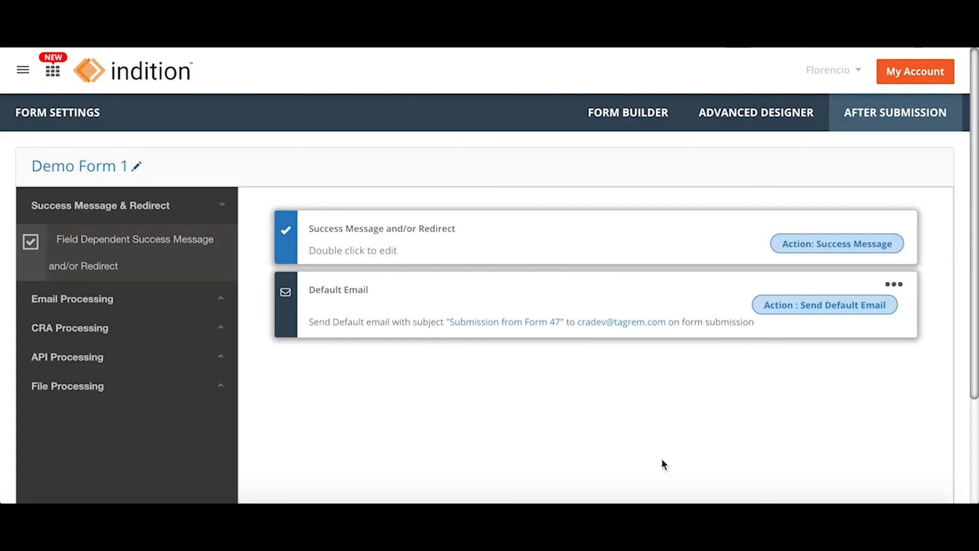
Return to the form designs list and preview Custom Design 1 of Demo Form 1 live.
click(769, 116)
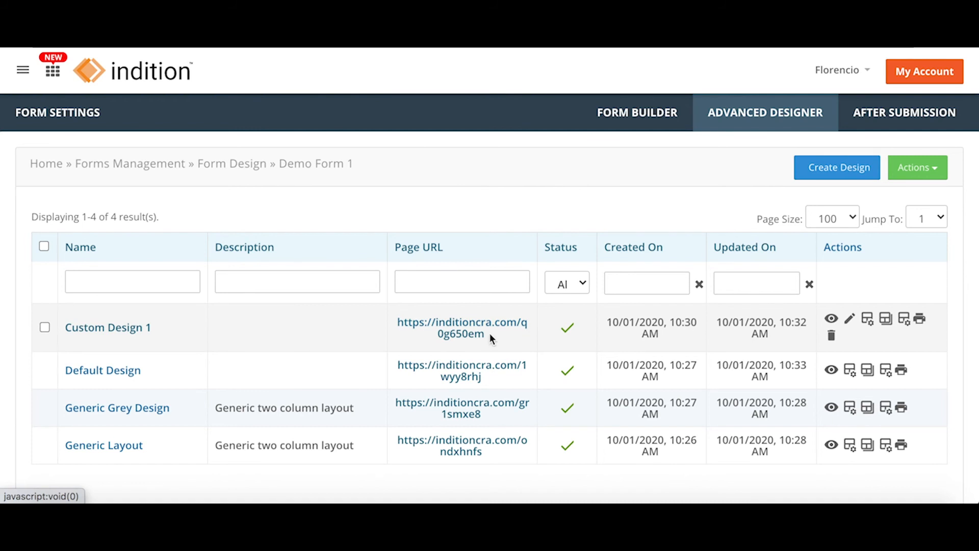
click(832, 319)
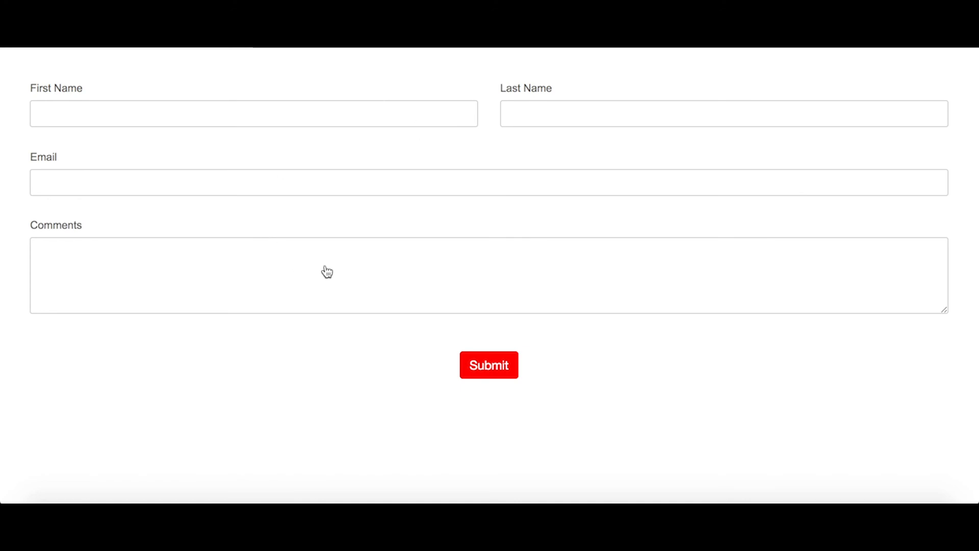
Submit a test entry with a first name, last name, e-mail and the comment 'This is a demo'.
click(270, 108)
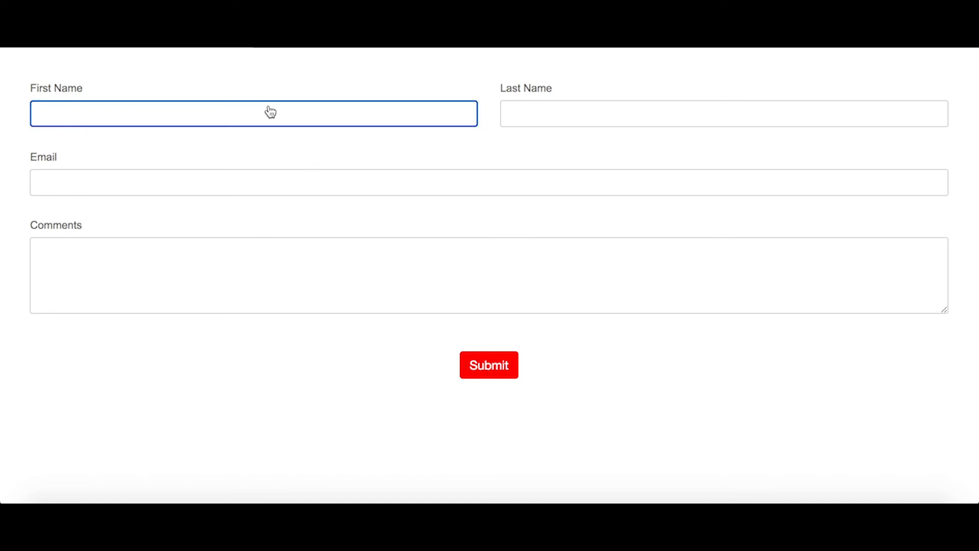
text(Flo)
key(Tab)
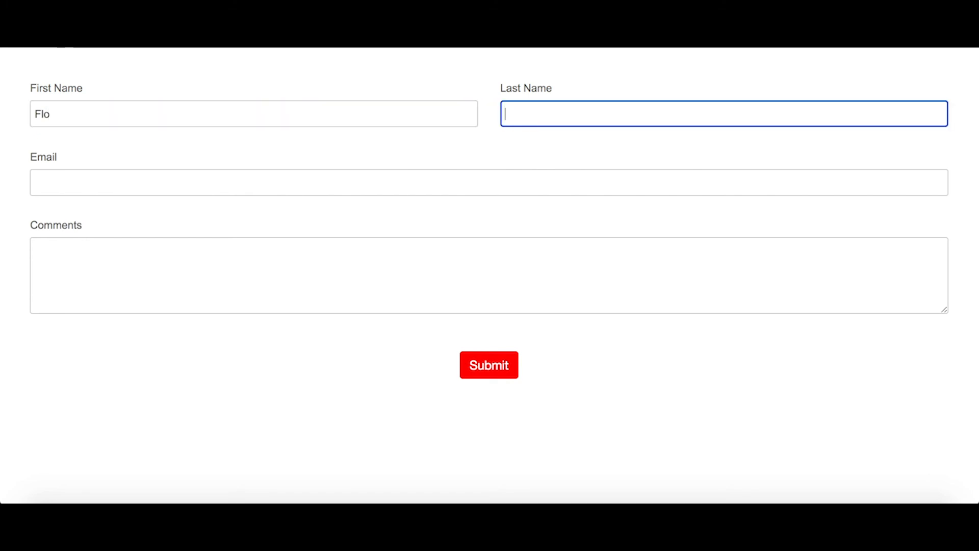
text(Demo)
key(Tab)
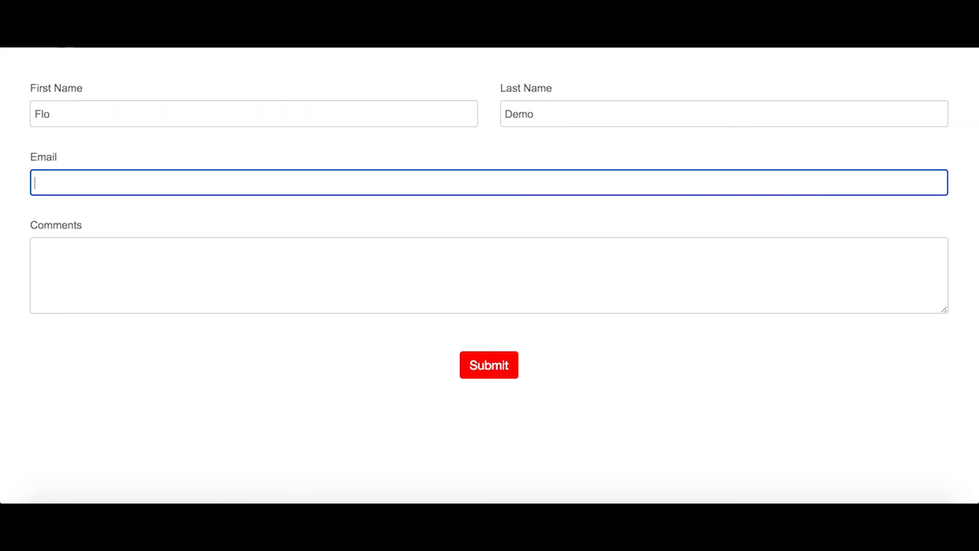
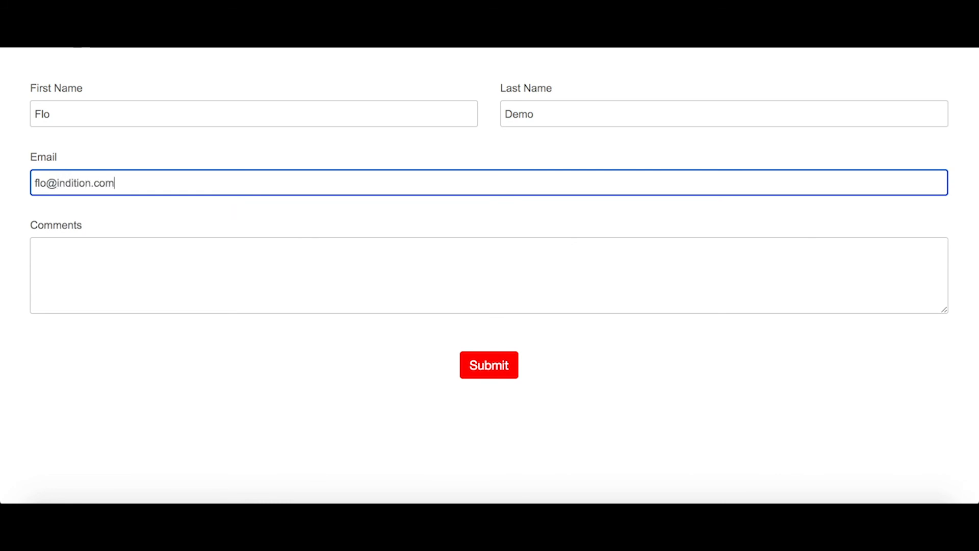
key(Tab)
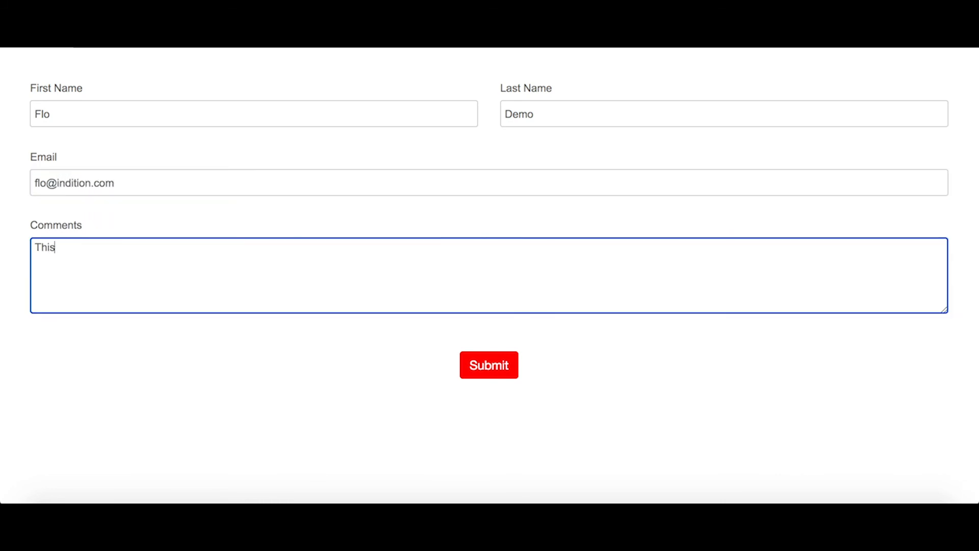
text(This is a demo.)
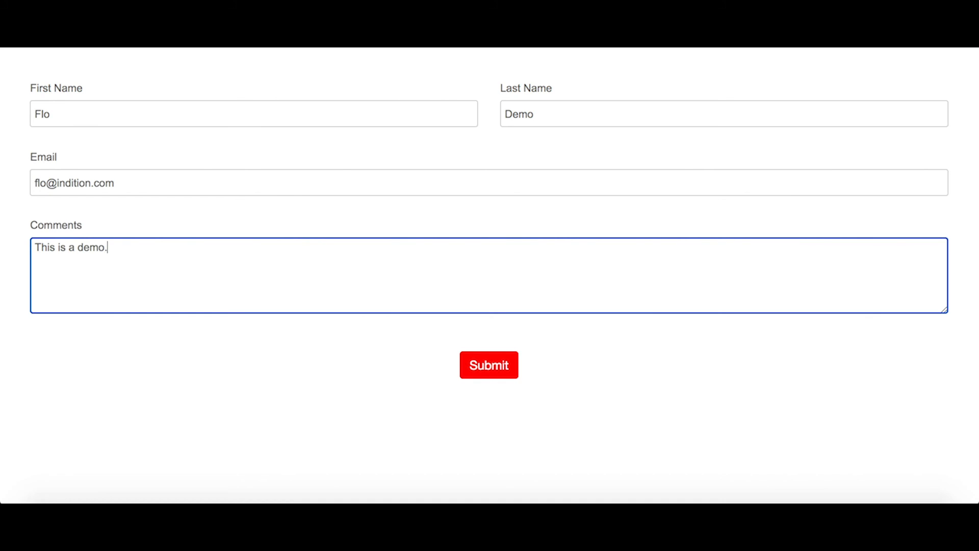
click(491, 367)
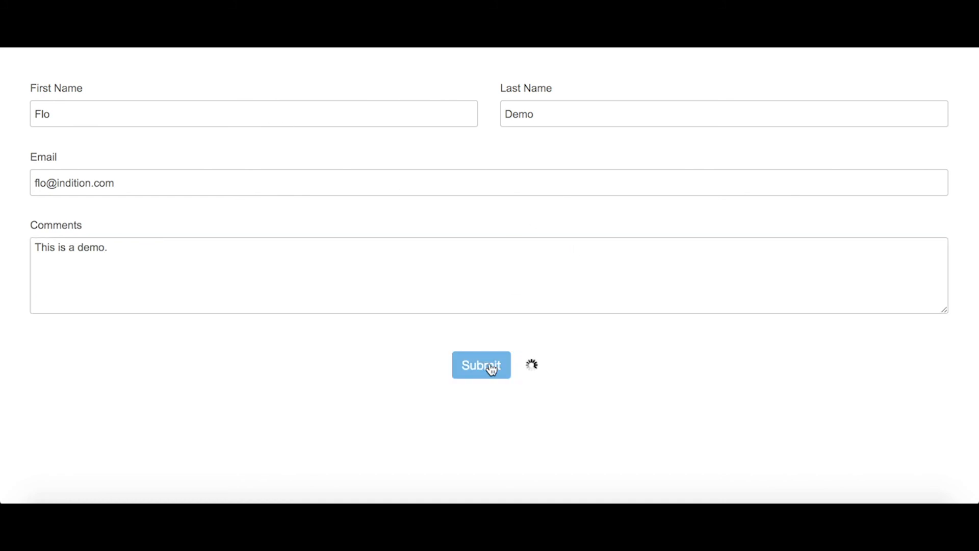